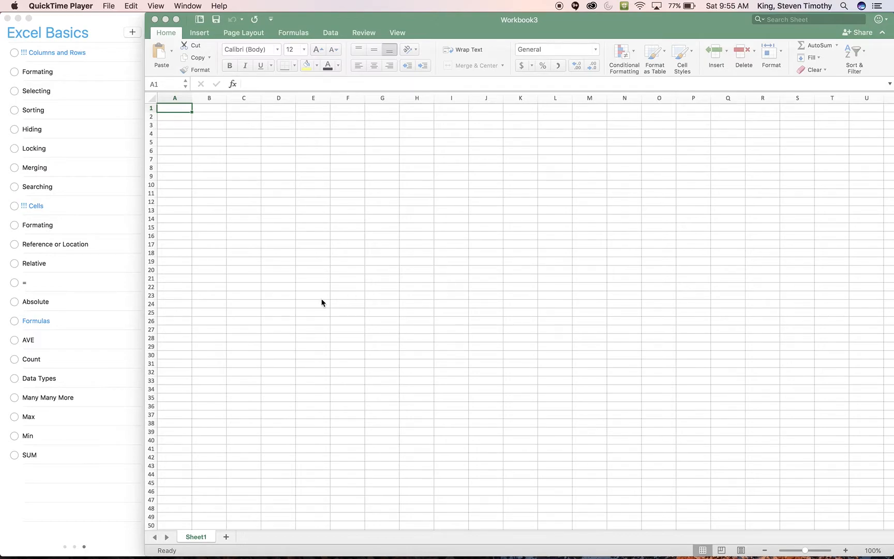
Open the recent workbook excell-start-data and widen its window slightly toward the reminders list
{"action": "left_click", "coordinate": [168, 109]}
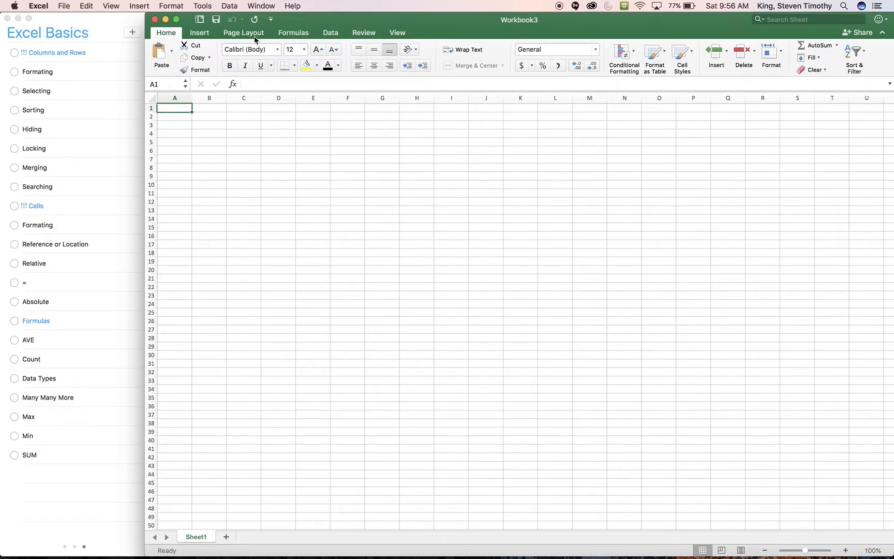
{"action": "left_click", "coordinate": [64, 6]}
{"action": "mouse_move", "coordinate": [82, 49]}
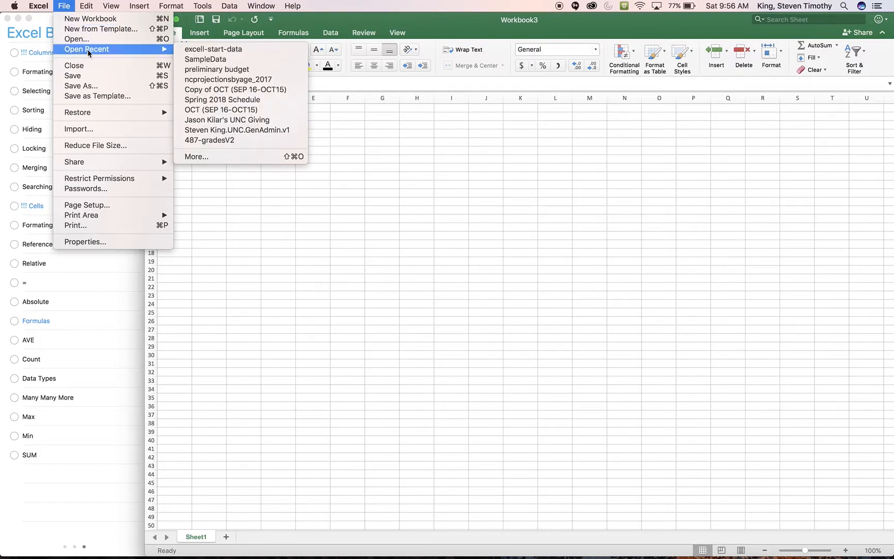
{"action": "left_click", "coordinate": [202, 50]}
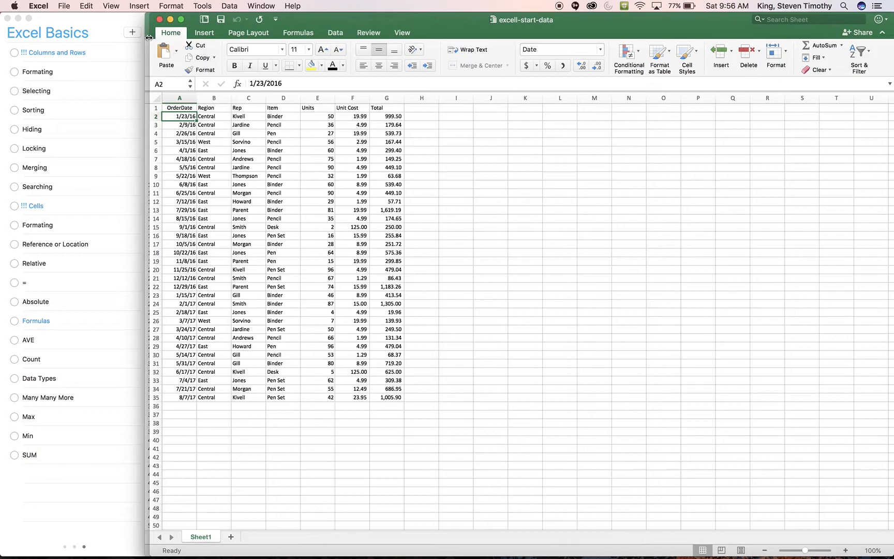
{"action": "left_click_drag", "start_coordinate": [148, 37], "coordinate": [141, 36]}
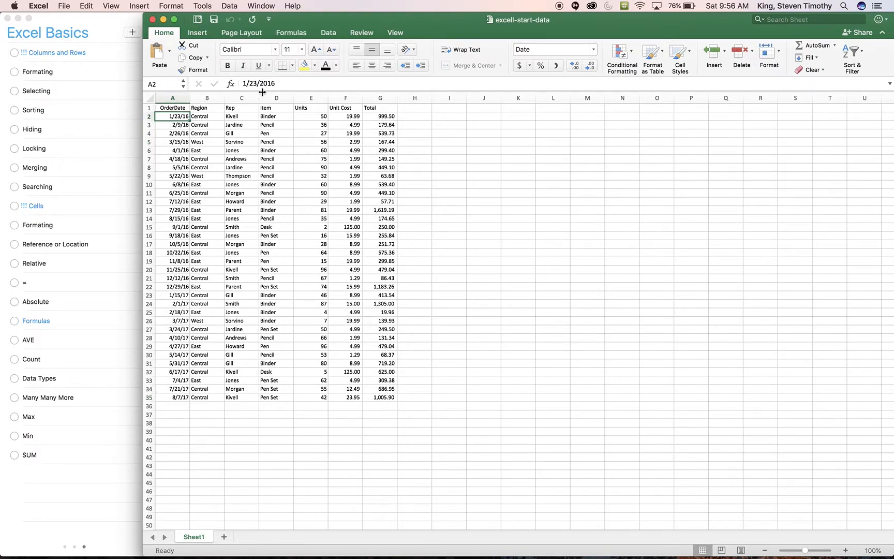
Select individual cells A1 and A2, the entire rows 1 and 4, and the entire Region column
{"action": "left_click", "coordinate": [206, 108]}
{"action": "left_click", "coordinate": [168, 108]}
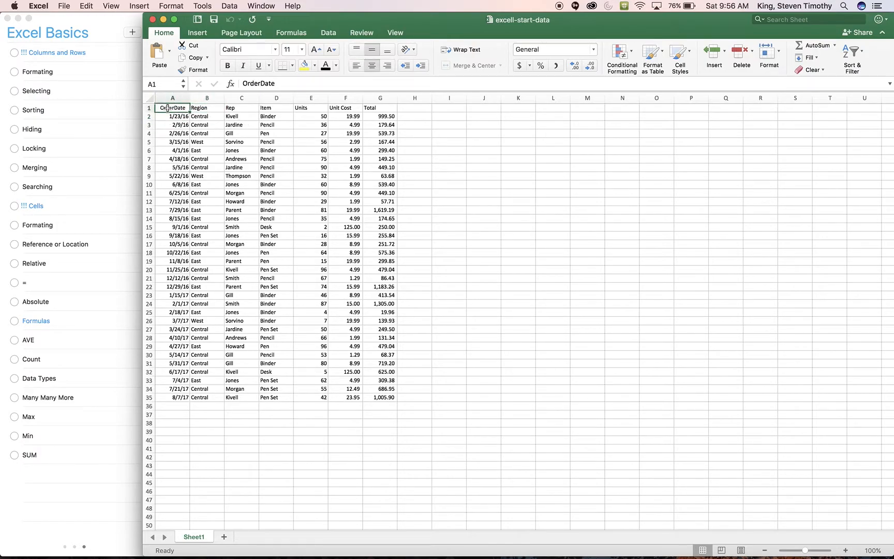
{"action": "left_click", "coordinate": [194, 117]}
{"action": "left_click", "coordinate": [166, 115]}
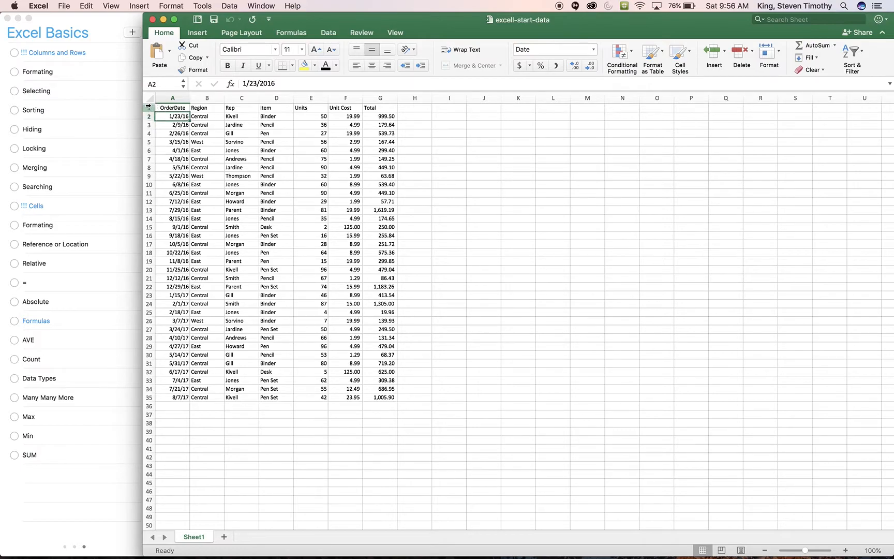
{"action": "left_click", "coordinate": [148, 107]}
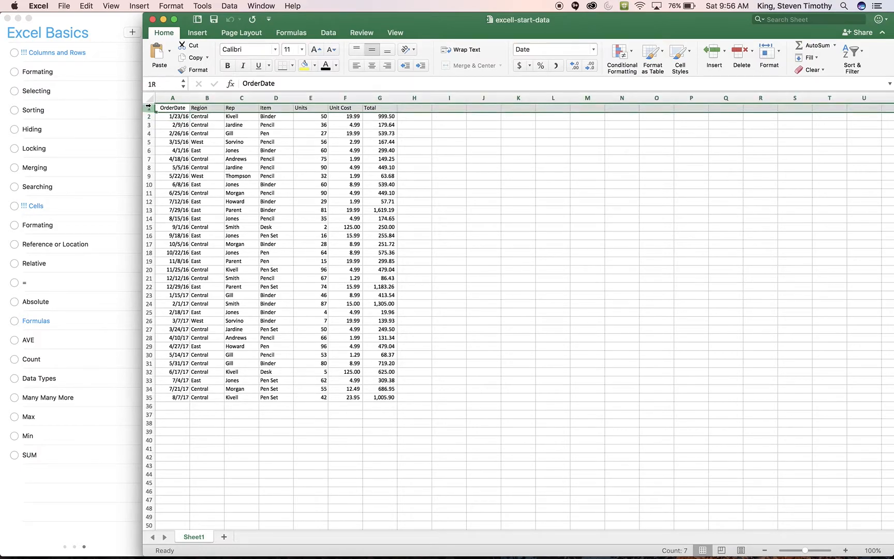
{"action": "left_click", "coordinate": [150, 133]}
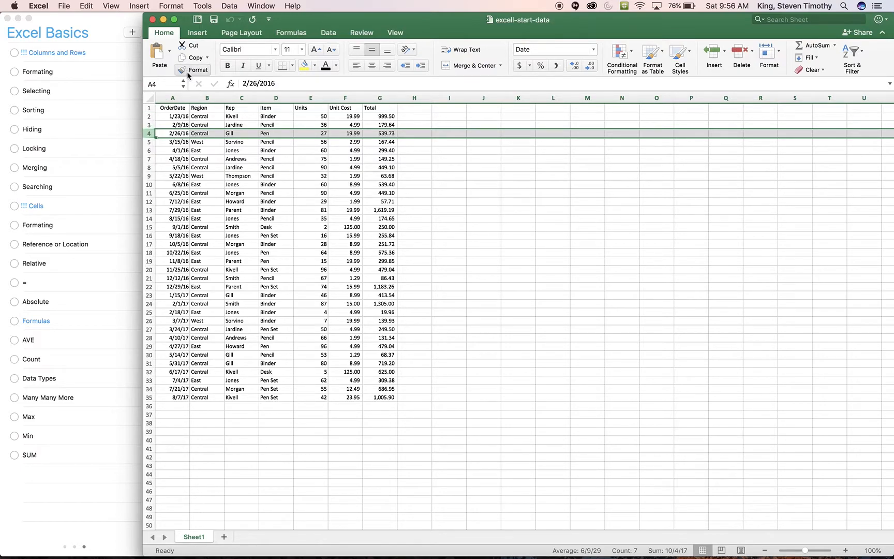
{"action": "left_click", "coordinate": [203, 98]}
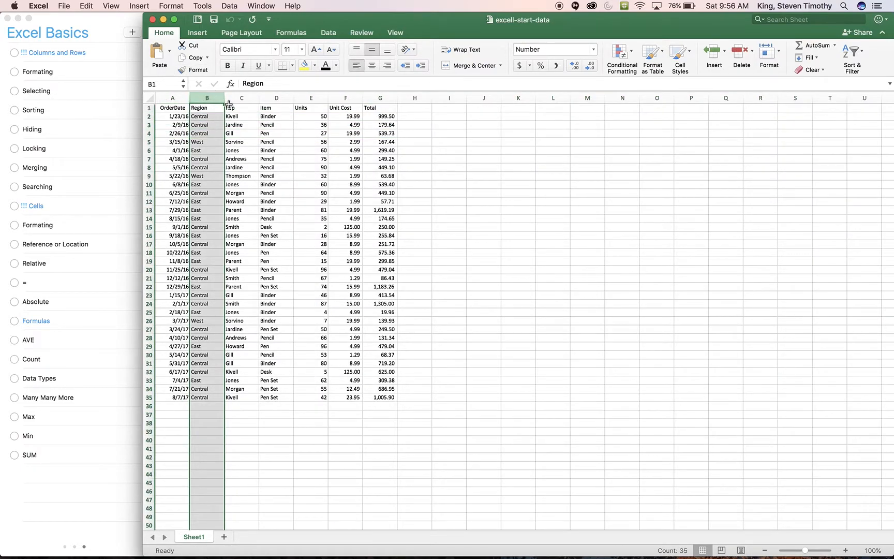
Select the non-adjacent cells C5, E10, D14, B20, F22 and F16 together, and end with only D9 selected
{"action": "left_click", "coordinate": [242, 140]}
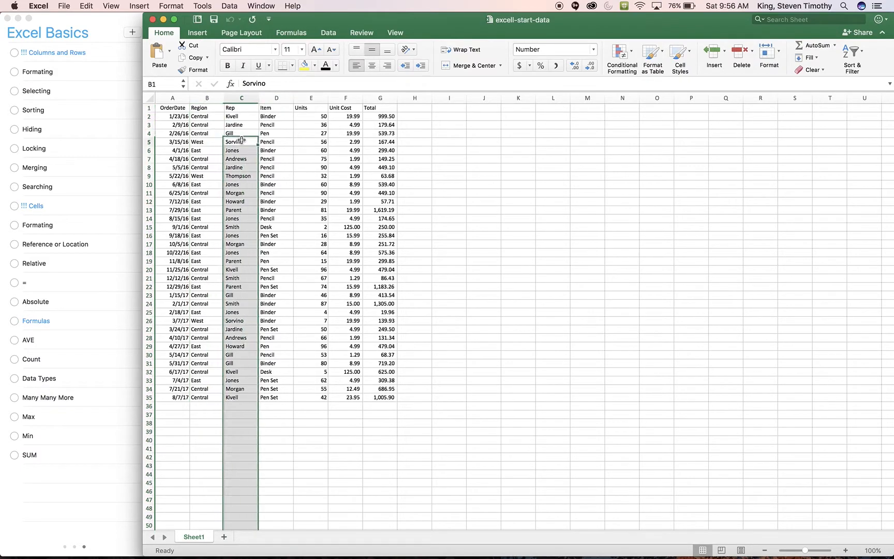
{"action": "left_click", "coordinate": [312, 185], "text": "super"}
{"action": "left_click", "coordinate": [280, 218], "text": "super"}
{"action": "left_click", "coordinate": [209, 270], "text": "super"}
{"action": "left_click", "coordinate": [341, 286], "text": "super"}
{"action": "left_click", "coordinate": [350, 236], "text": "super"}
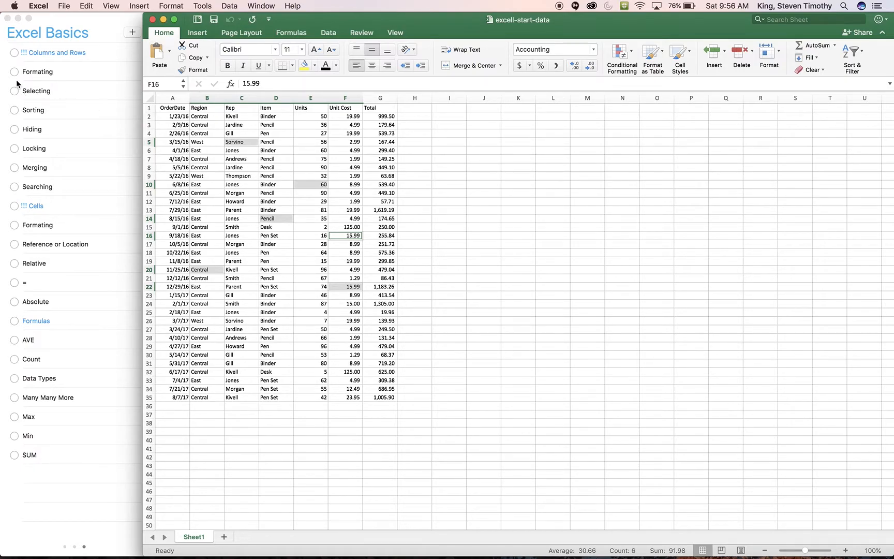
{"action": "left_click", "coordinate": [276, 176]}
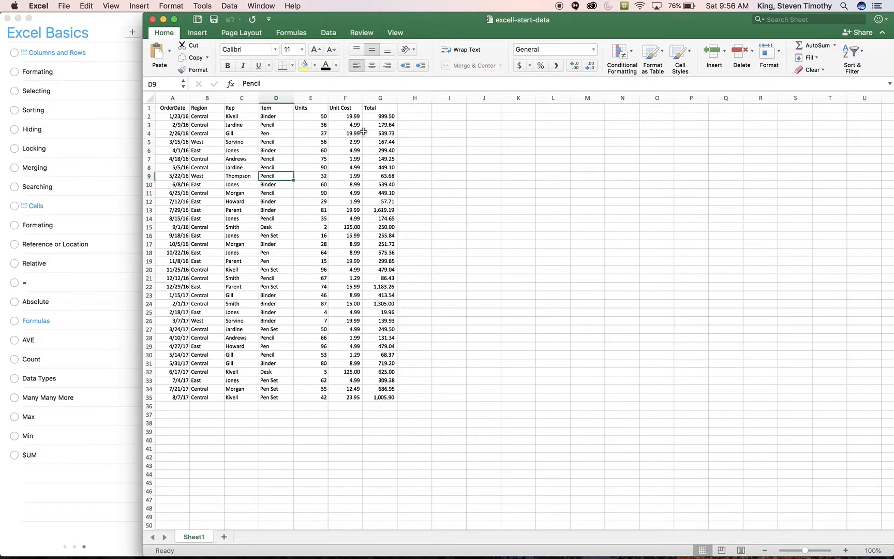
Apply the dollar Accounting number format to the entire Total column
{"action": "left_click", "coordinate": [380, 119]}
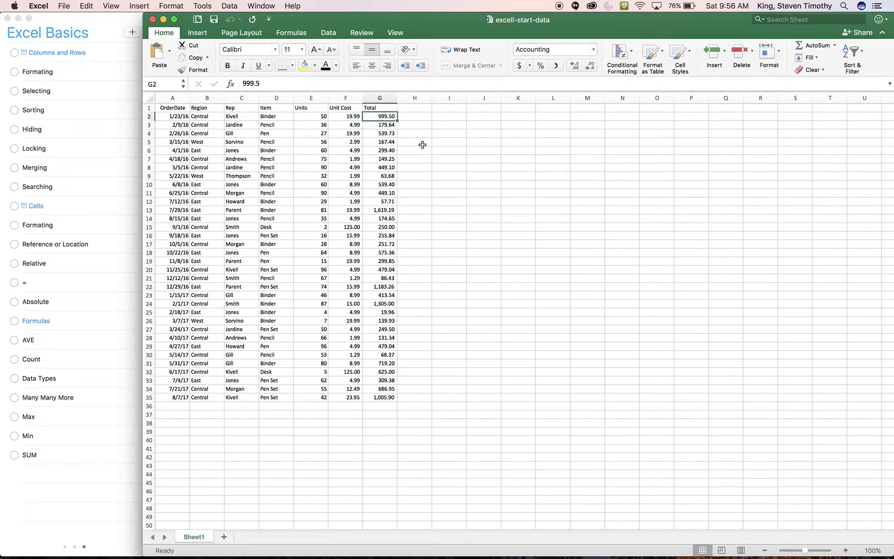
{"action": "left_click_drag", "start_coordinate": [385, 116], "coordinate": [381, 397]}
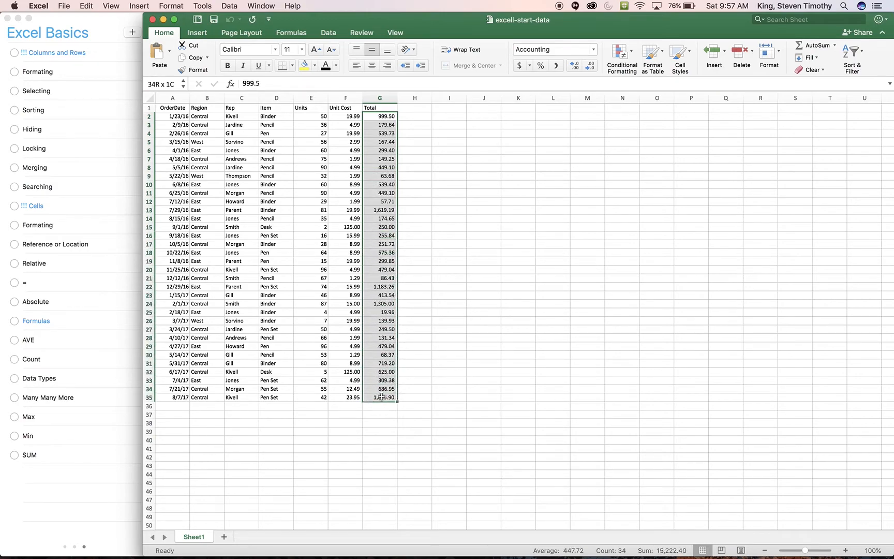
{"action": "left_click", "coordinate": [380, 97]}
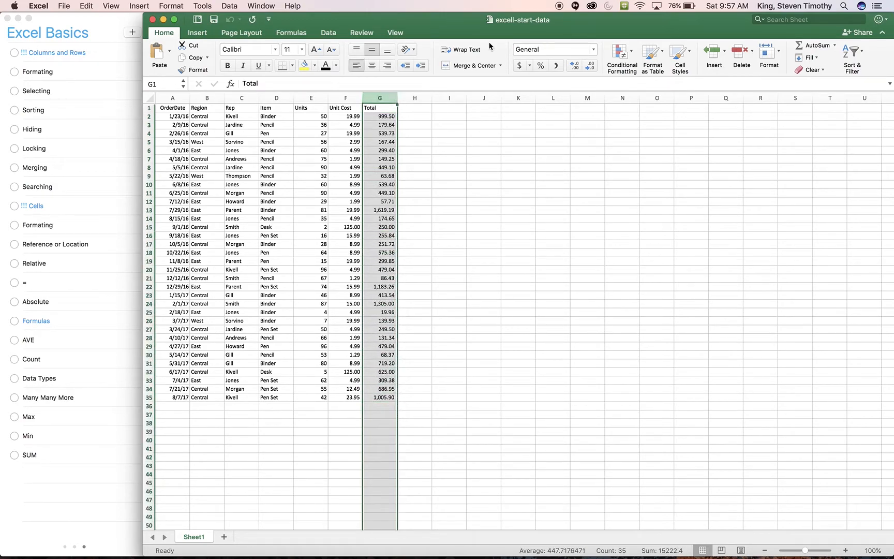
{"action": "left_click", "coordinate": [519, 66]}
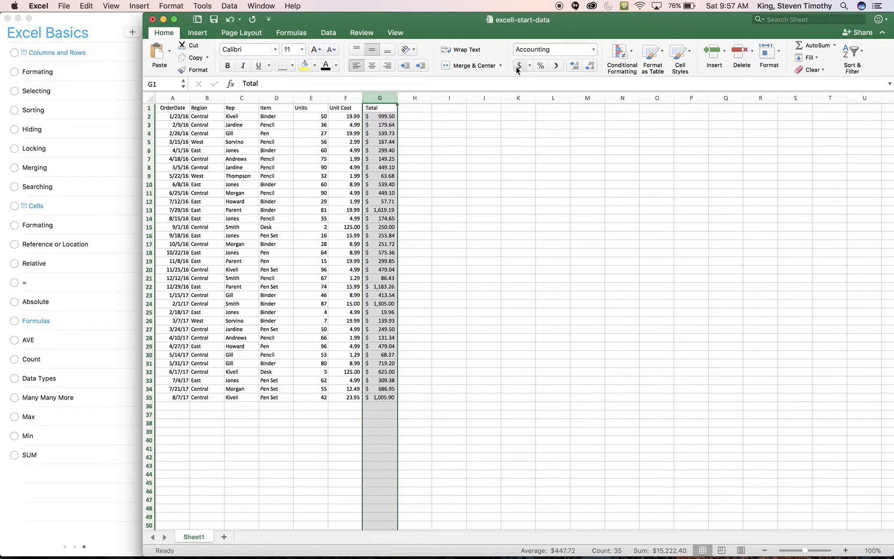
Apply the dollar Accounting number format to the entire Unit Cost column, and deselect the column
{"action": "left_click", "coordinate": [346, 115]}
{"action": "key", "text": "ctrl+space"}
{"action": "left_click", "coordinate": [346, 115]}
{"action": "left_click", "coordinate": [345, 97]}
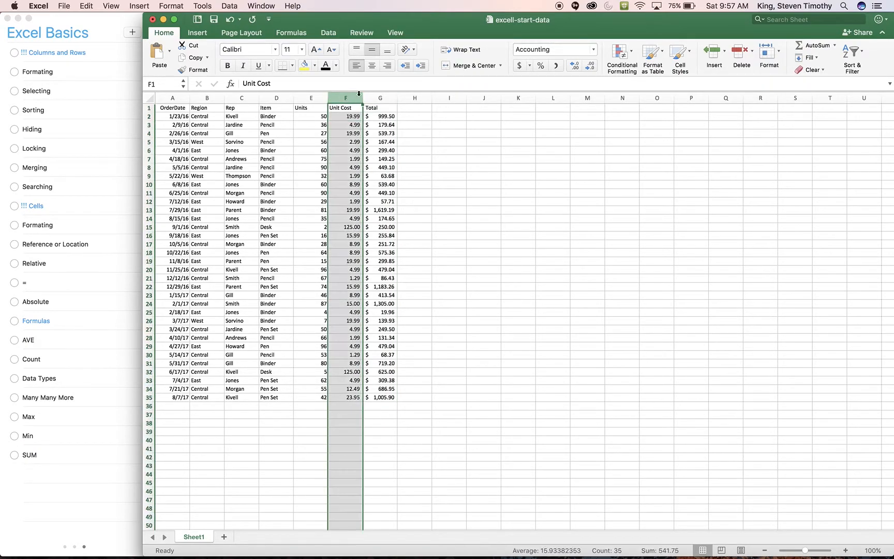
{"action": "left_click", "coordinate": [520, 66]}
{"action": "left_click", "coordinate": [309, 210]}
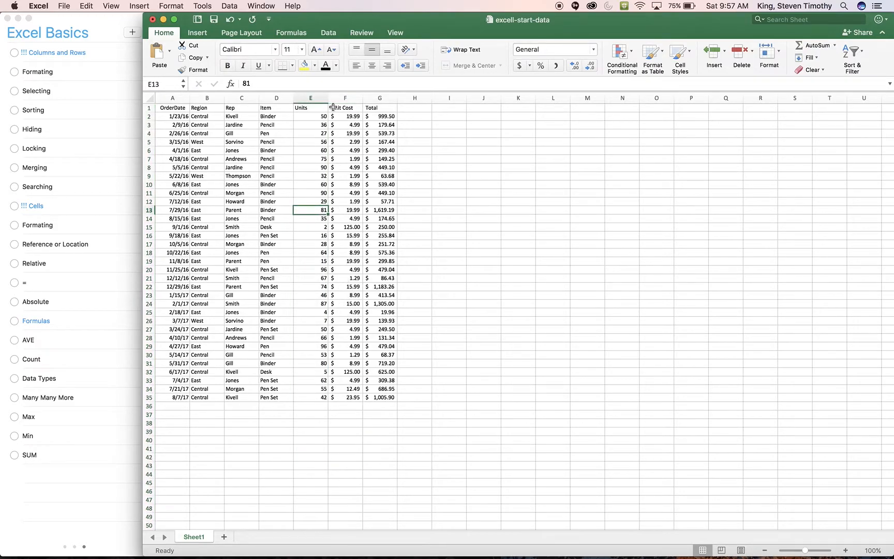
Mark the Formating and Selecting items under Columns and Rows as completed in Reminders, and return to the Excel workbook
{"action": "left_click", "coordinate": [15, 74]}
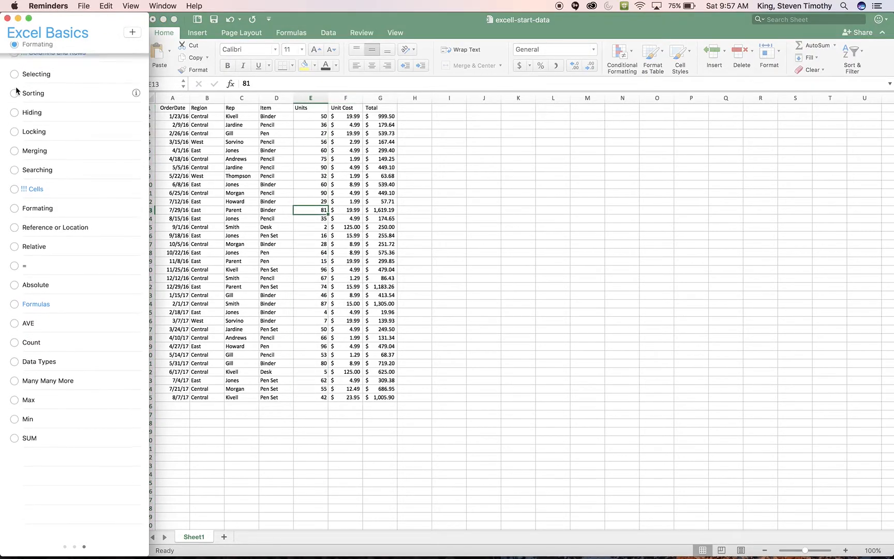
{"action": "left_click", "coordinate": [15, 74]}
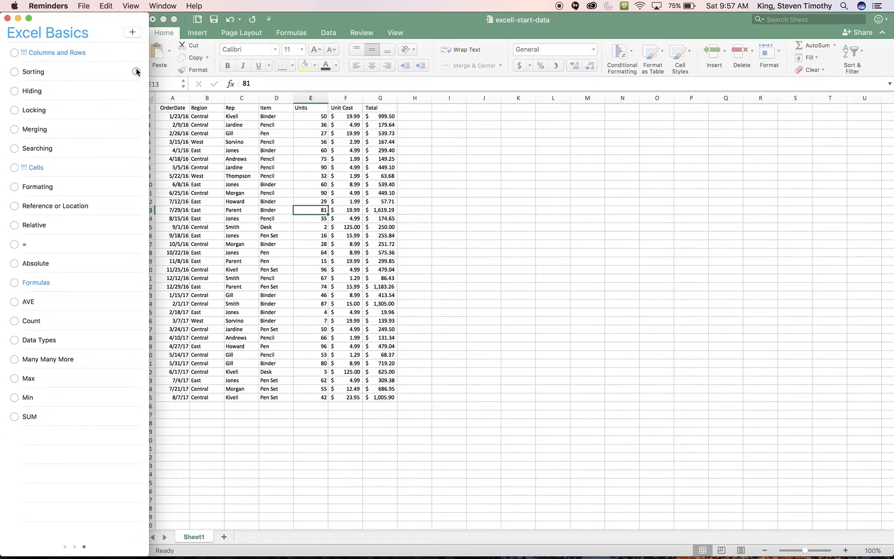
{"action": "left_click", "coordinate": [312, 132]}
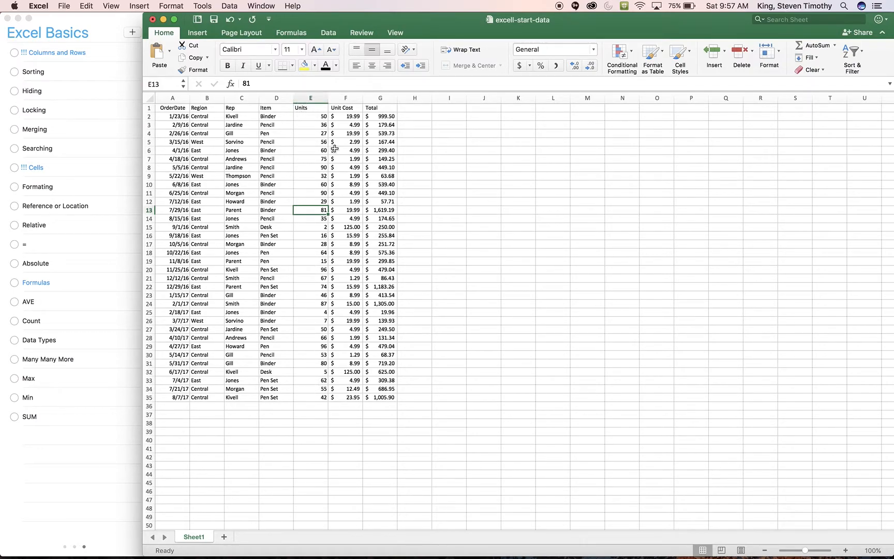
Try sorting the Units column from largest to smallest with the selection expanded to the neighbouring data, and undo the sort
{"action": "left_click", "coordinate": [304, 100]}
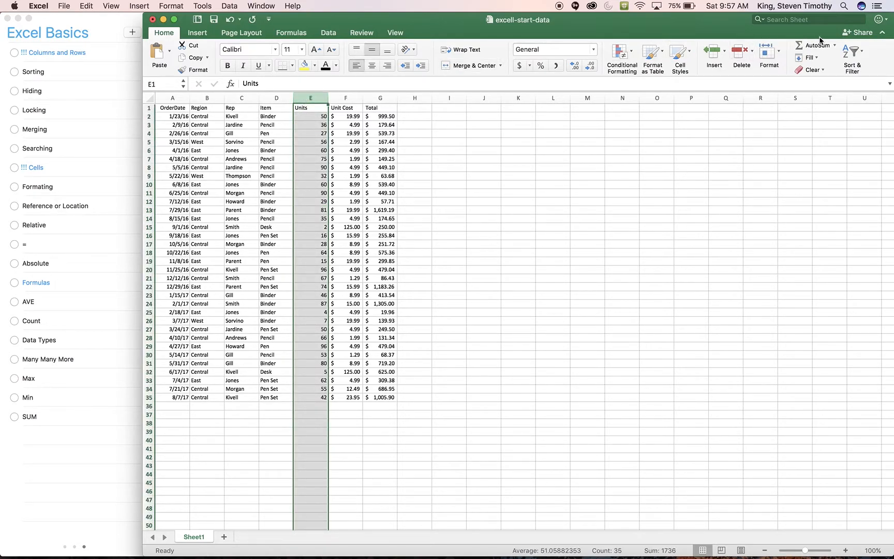
{"action": "left_click", "coordinate": [855, 55]}
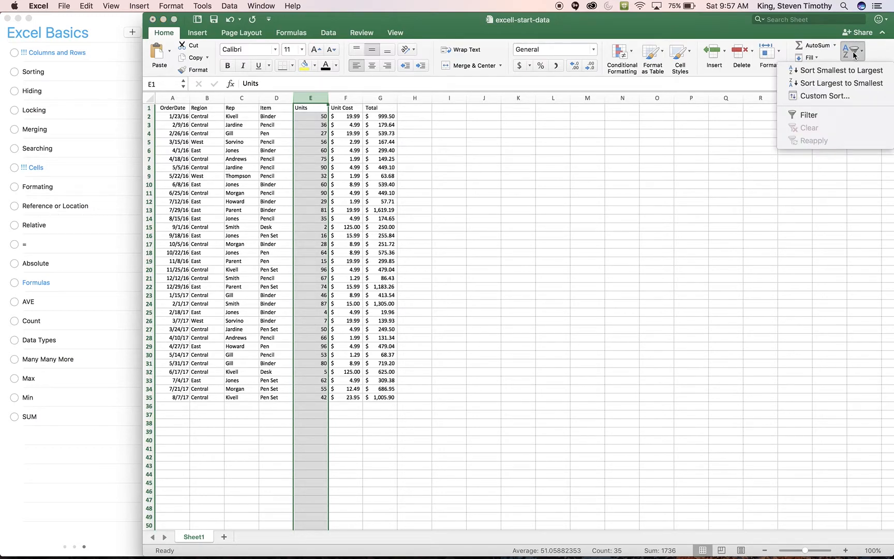
{"action": "left_click", "coordinate": [852, 84]}
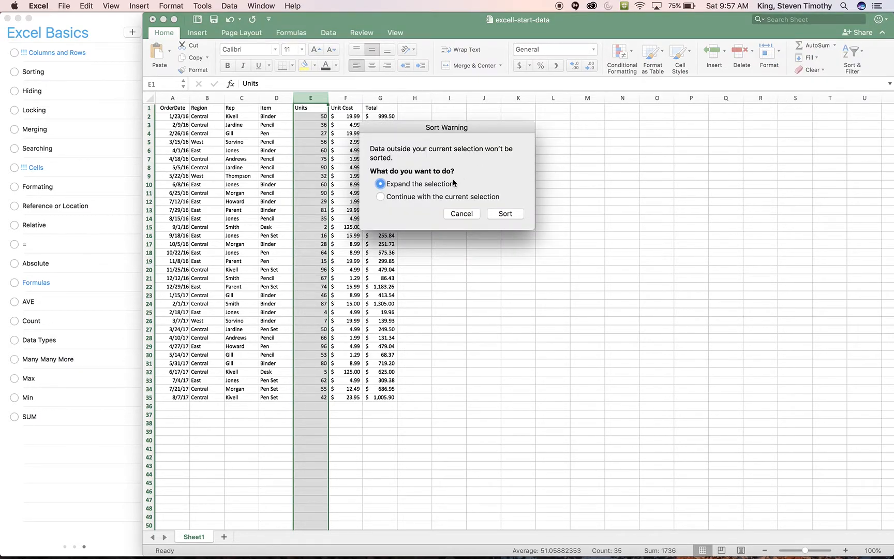
{"action": "left_click", "coordinate": [505, 214]}
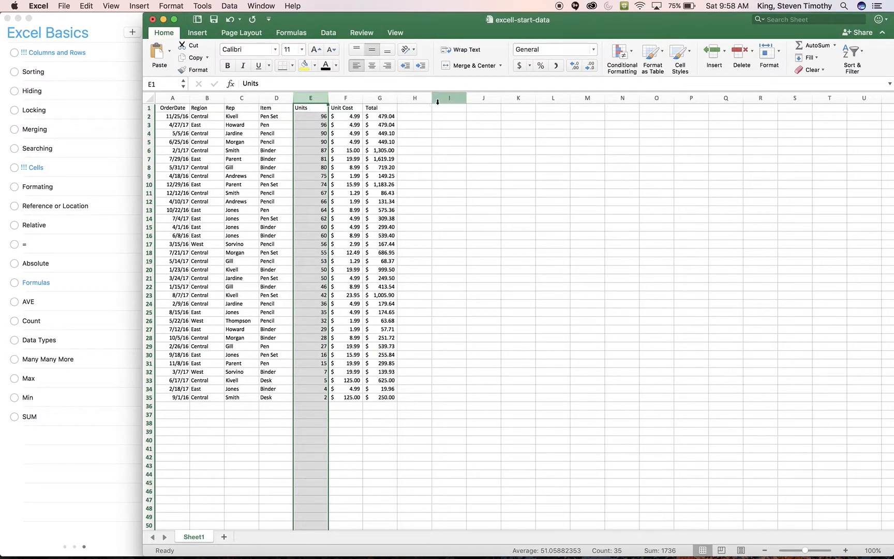
{"action": "key", "text": "super+z"}
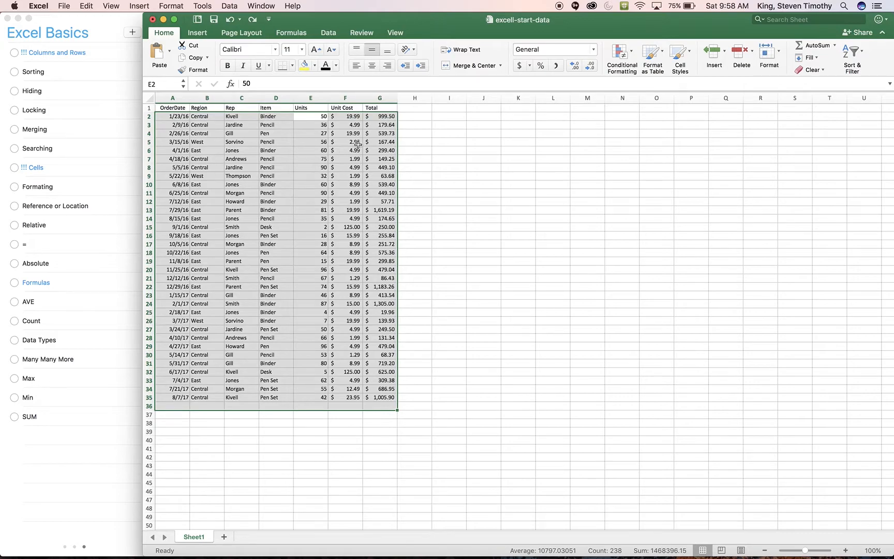
Sort all data rows by Units from largest to smallest, and select cell E2
{"action": "left_click", "coordinate": [849, 52]}
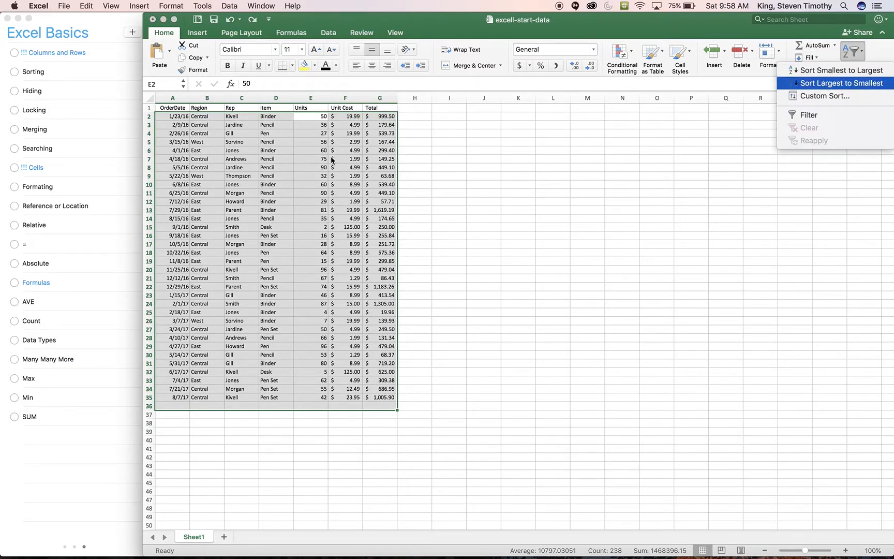
{"action": "left_click", "coordinate": [825, 83]}
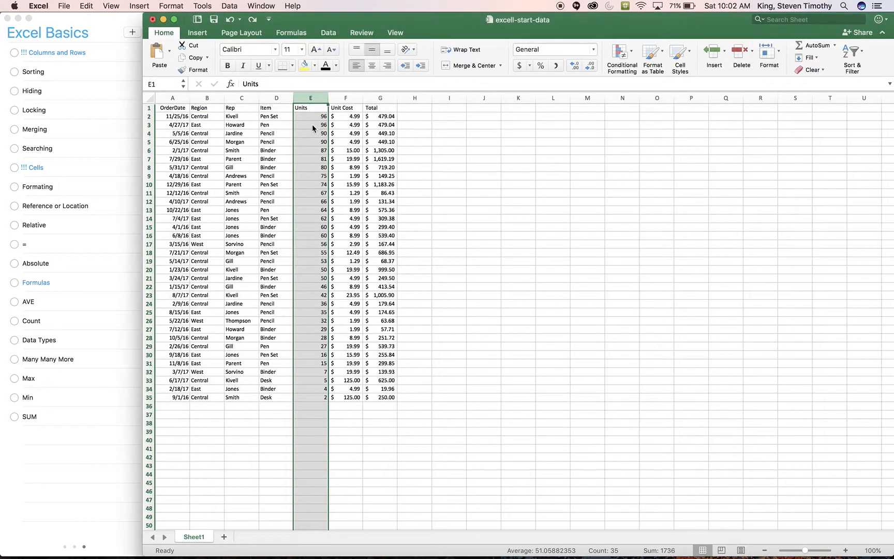
{"action": "left_click", "coordinate": [309, 116]}
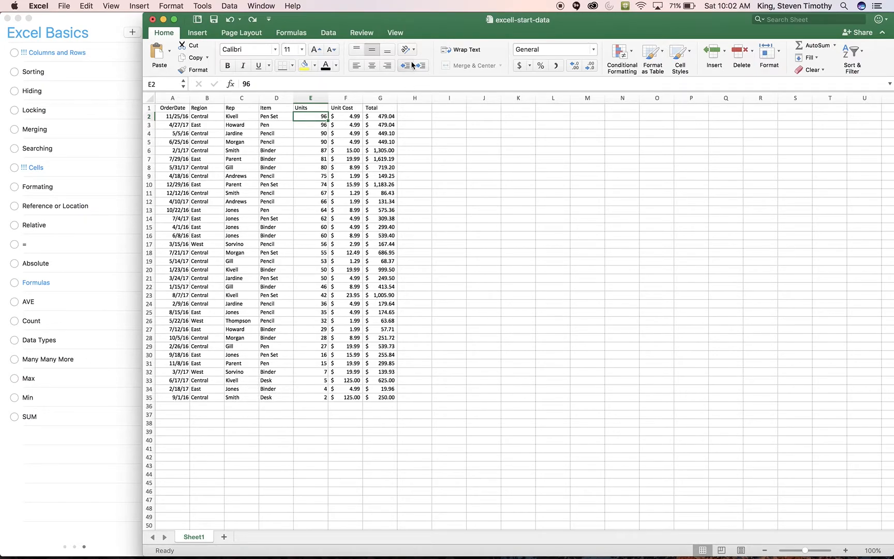
Turn on filtering for the table's header row, check the sort and filter options of OrderDate and Units, and select row 1
{"action": "left_click", "coordinate": [867, 47]}
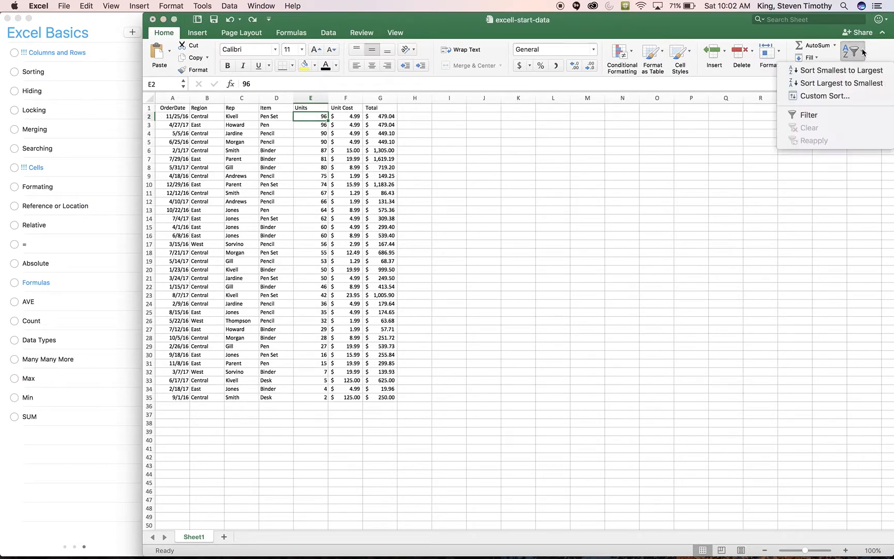
{"action": "left_click", "coordinate": [825, 115]}
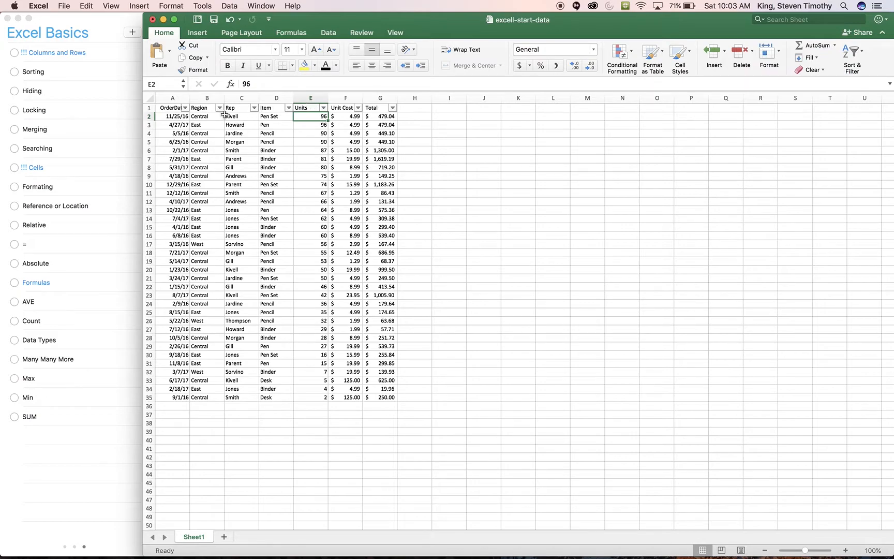
{"action": "left_click", "coordinate": [184, 108]}
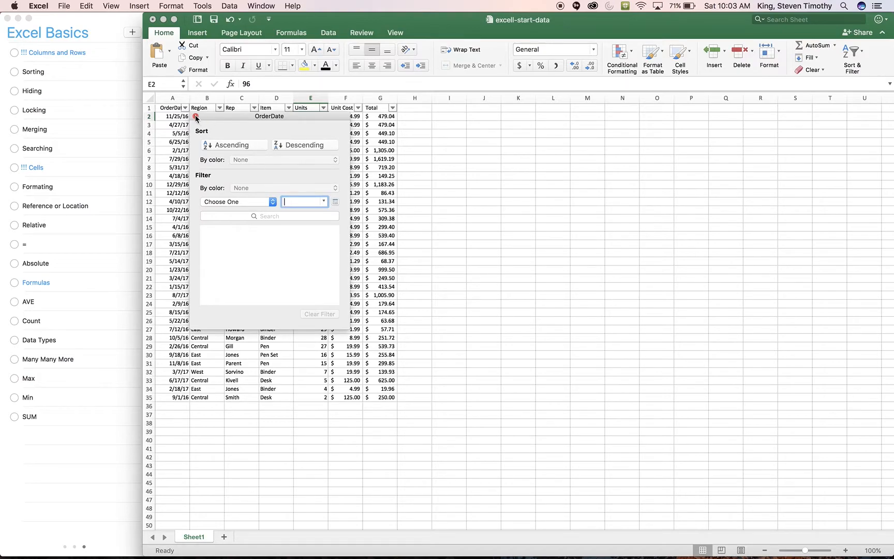
{"action": "left_click", "coordinate": [195, 117]}
{"action": "left_click", "coordinate": [324, 108]}
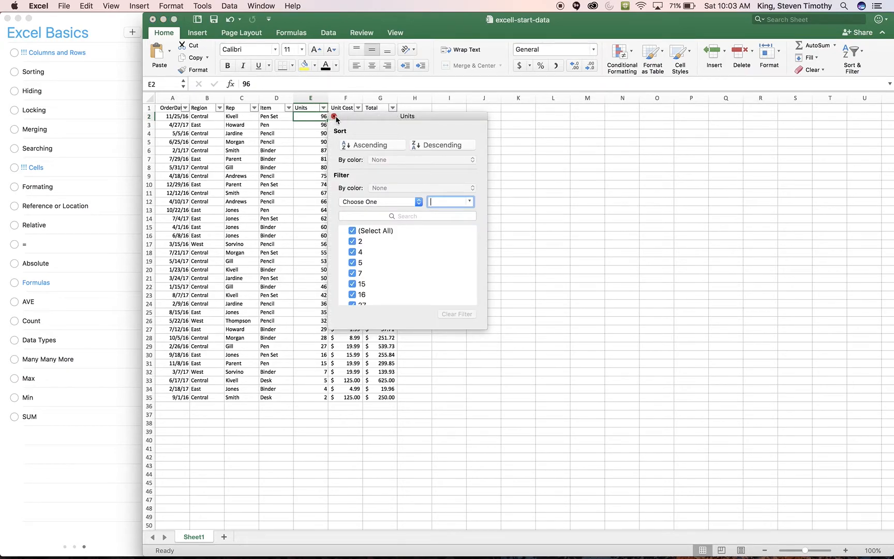
{"action": "left_click", "coordinate": [334, 116]}
{"action": "left_click", "coordinate": [149, 108]}
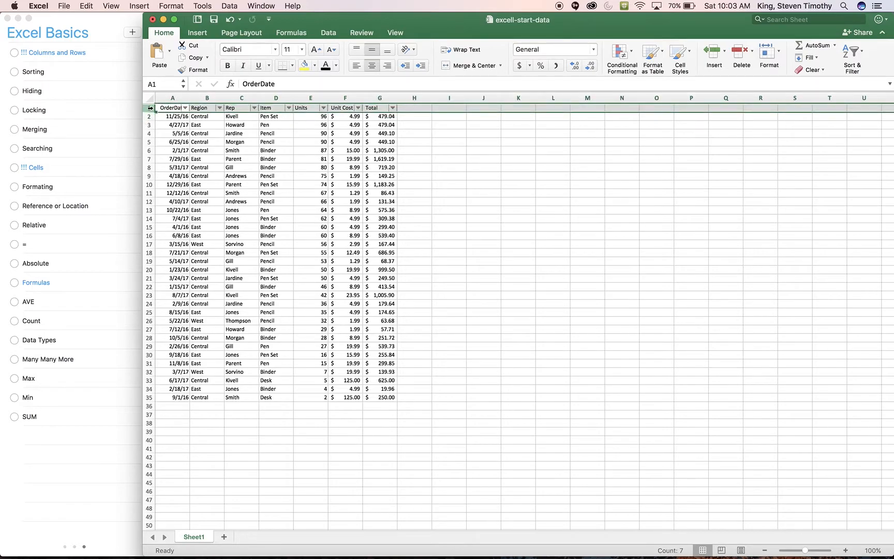
Mark the Sorting item as completed in Reminders, and return to cell D5 in the Excel workbook
{"action": "left_click", "coordinate": [13, 73]}
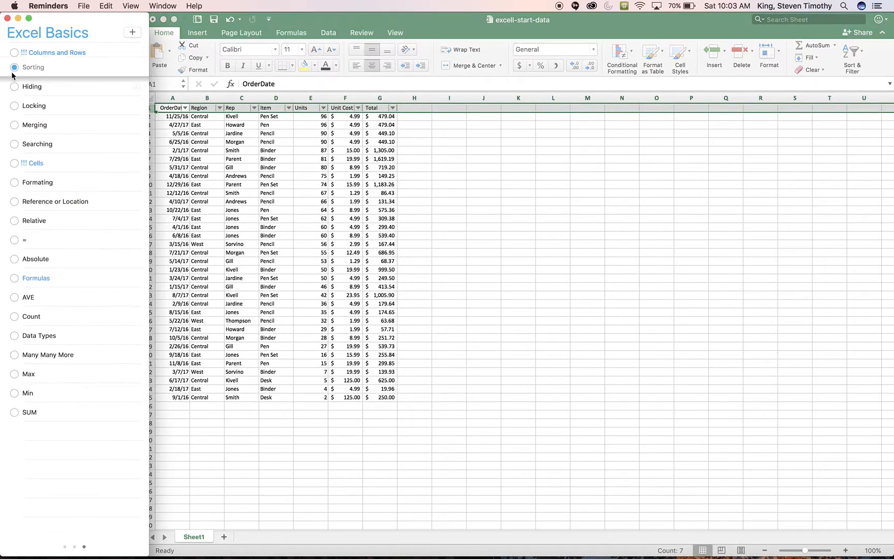
{"action": "left_click", "coordinate": [266, 143]}
{"action": "left_click", "coordinate": [287, 139]}
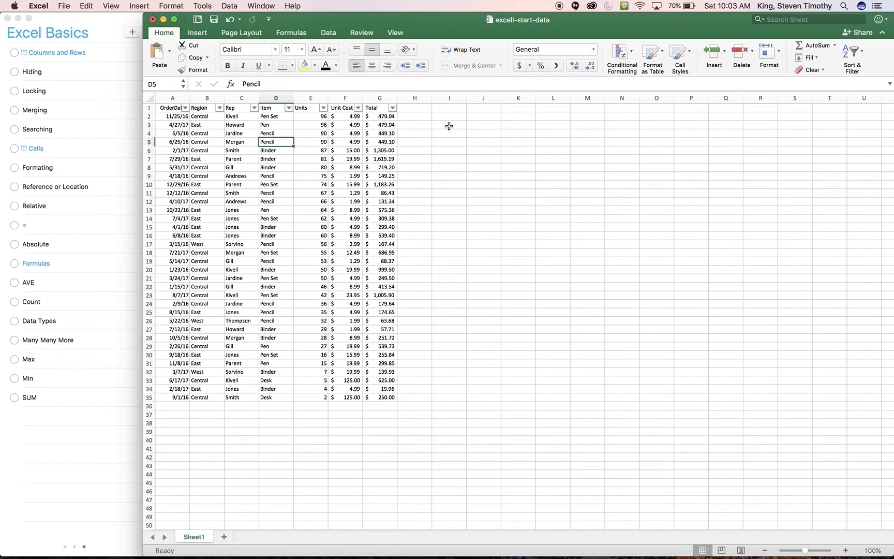
Hide the Region and Rep columns (B and C), and select cell E8
{"action": "left_click", "coordinate": [275, 98]}
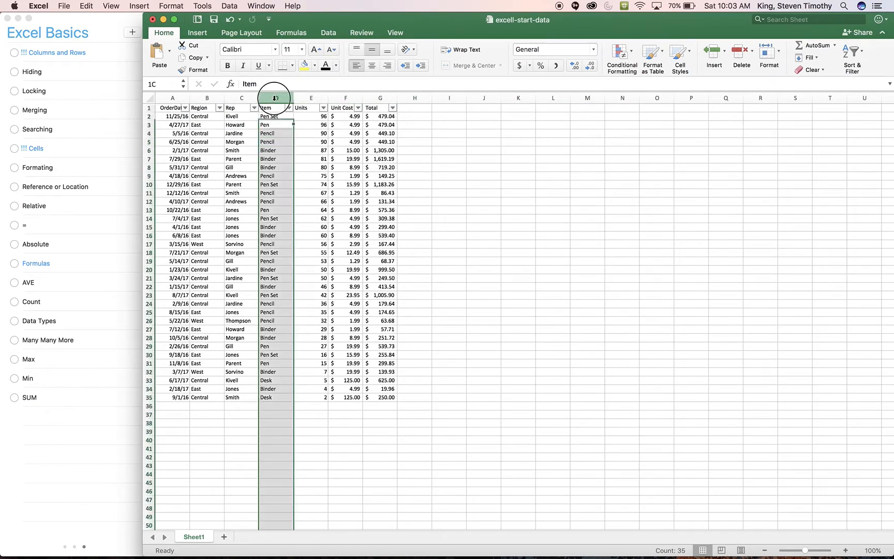
{"action": "left_click", "coordinate": [237, 96]}
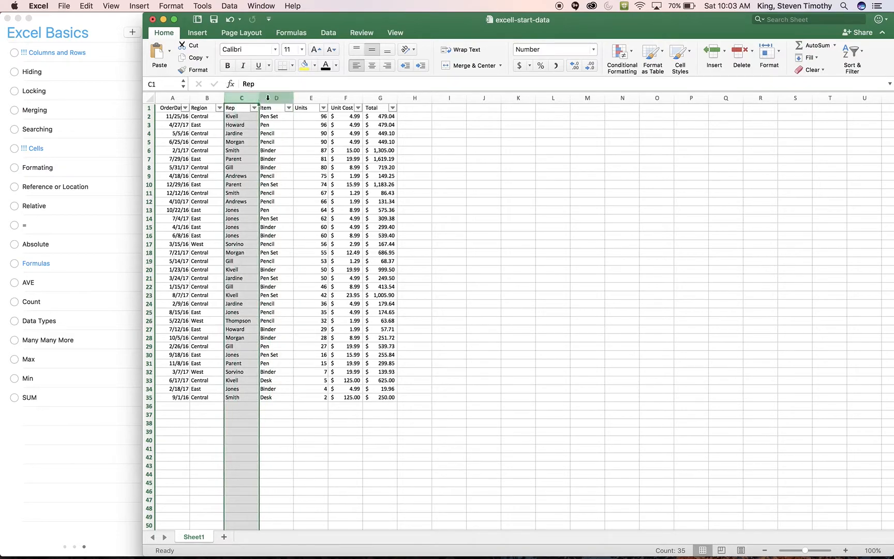
{"action": "left_click_drag", "start_coordinate": [236, 98], "coordinate": [208, 98]}
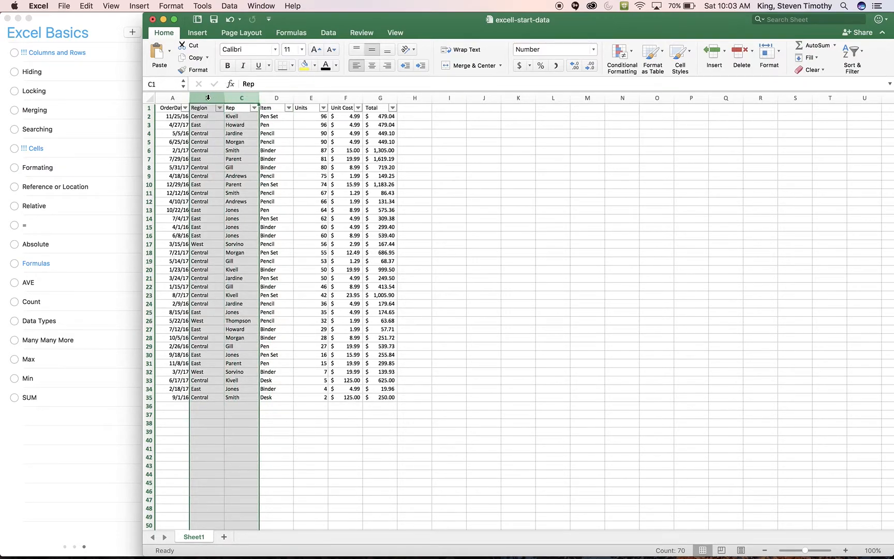
{"action": "right_click", "coordinate": [208, 97]}
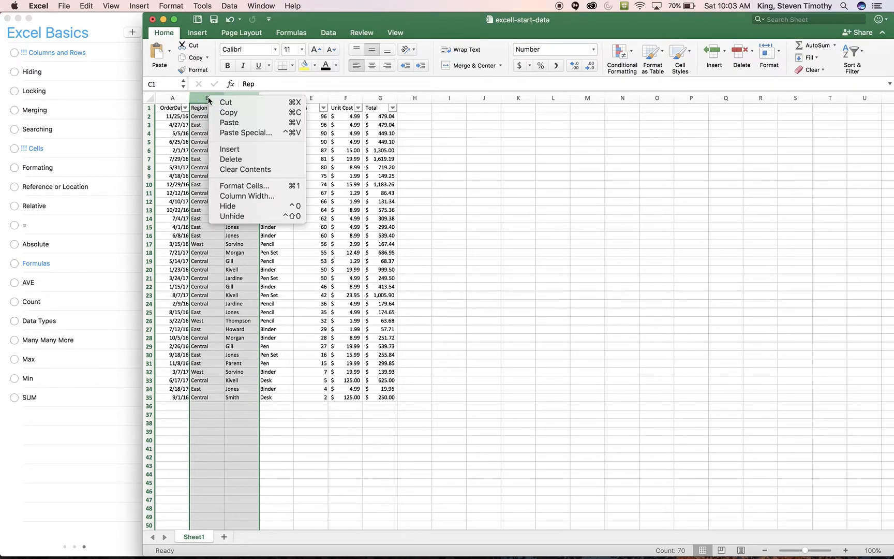
{"action": "left_click", "coordinate": [247, 206]}
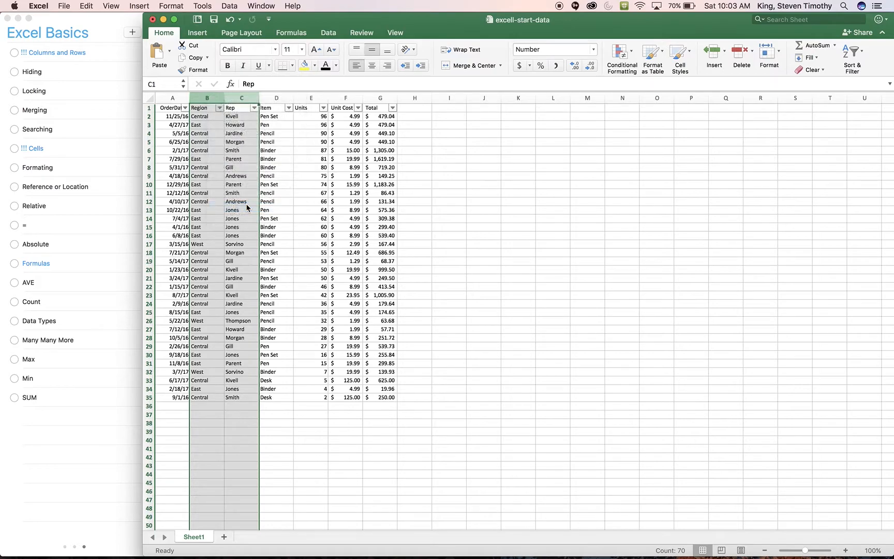
{"action": "left_click", "coordinate": [238, 169]}
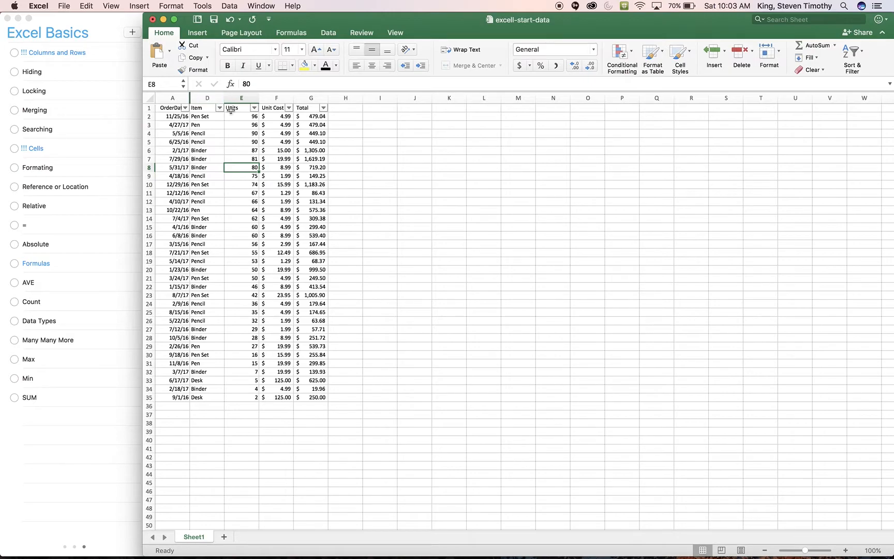
Hide rows 6 through 13, and try to unhide them from row 5 alone
{"action": "left_click", "coordinate": [149, 150]}
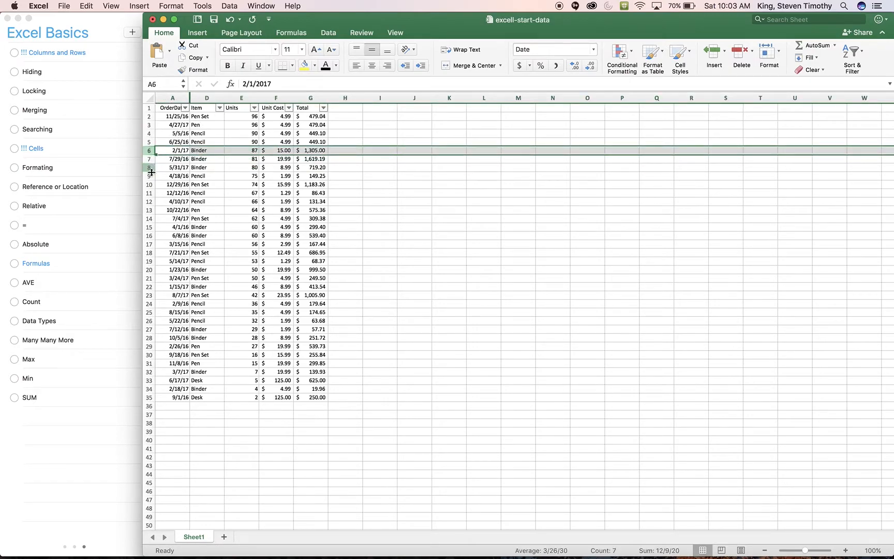
{"action": "left_click", "coordinate": [149, 210], "text": "shift"}
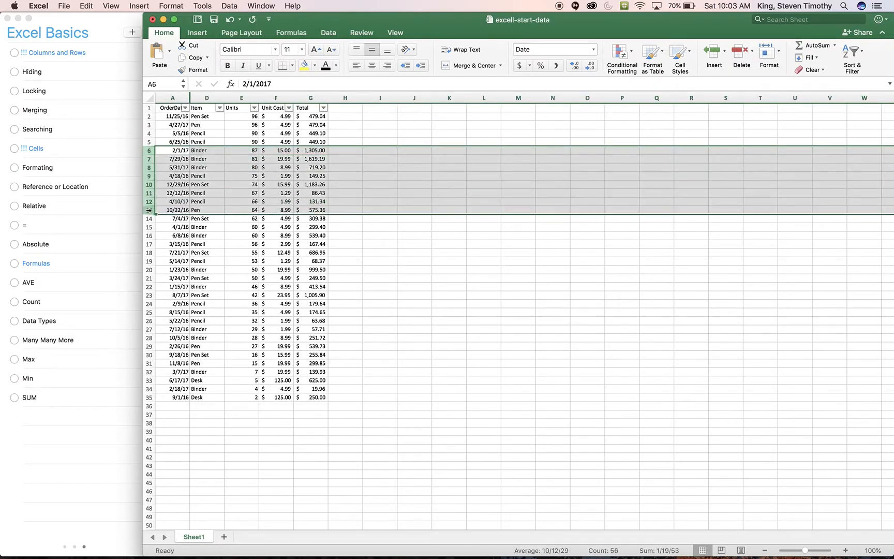
{"action": "right_click", "coordinate": [149, 210]}
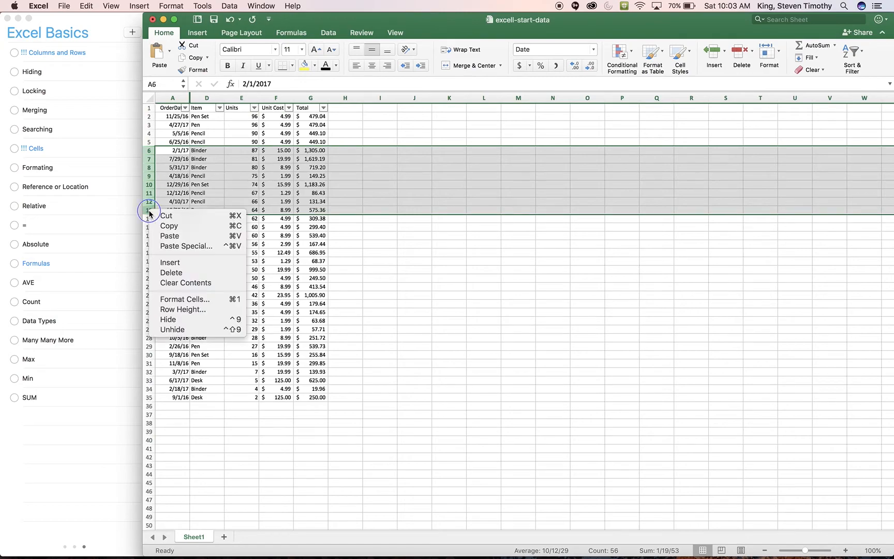
{"action": "left_click", "coordinate": [179, 320]}
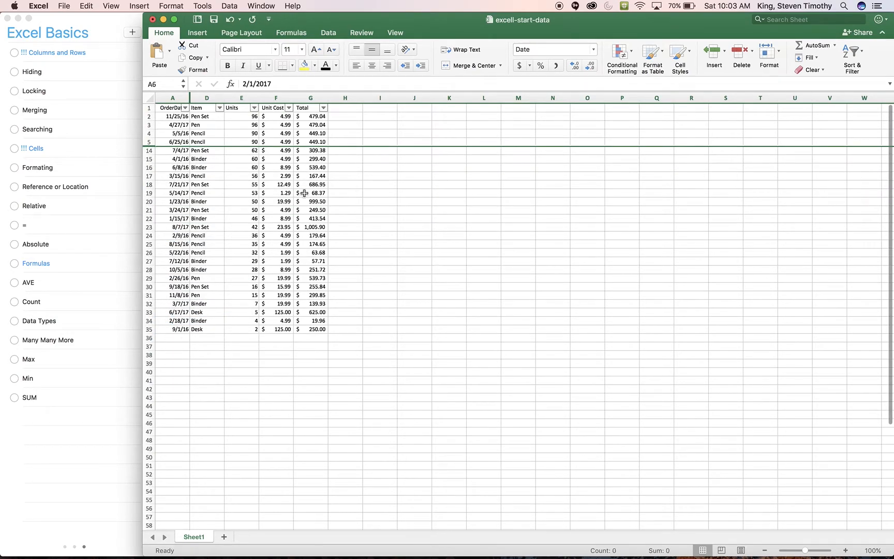
{"action": "right_click", "coordinate": [149, 147]}
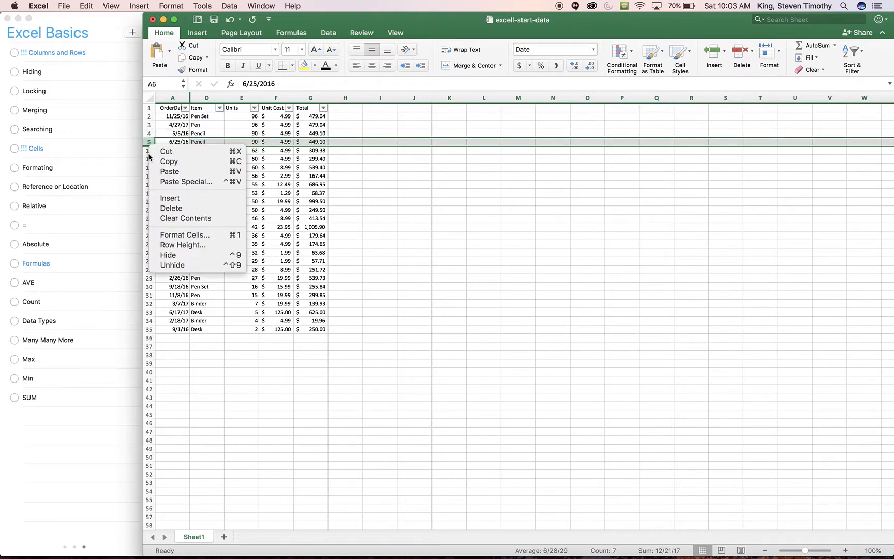
{"action": "left_click", "coordinate": [167, 266]}
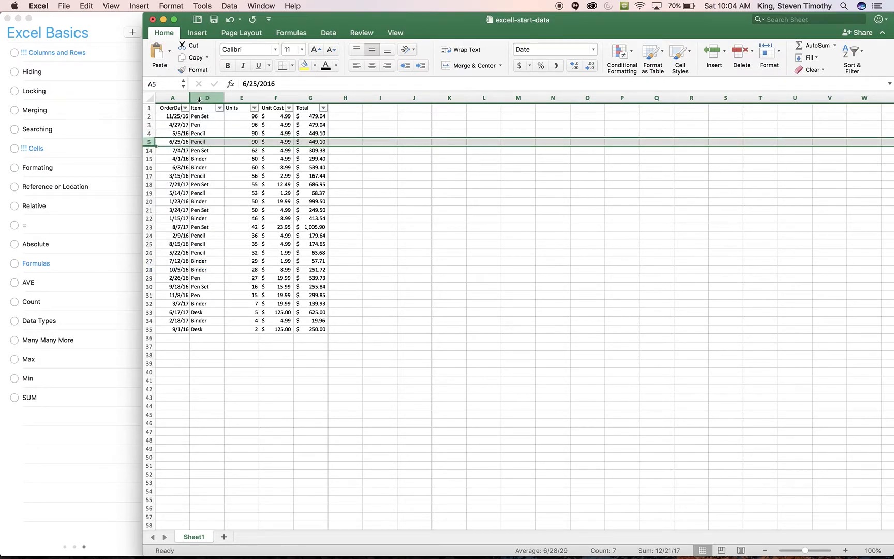
Unhide the Region and Rep columns between columns A and D
{"action": "left_click", "coordinate": [175, 99]}
{"action": "left_click", "coordinate": [200, 98], "text": "shift"}
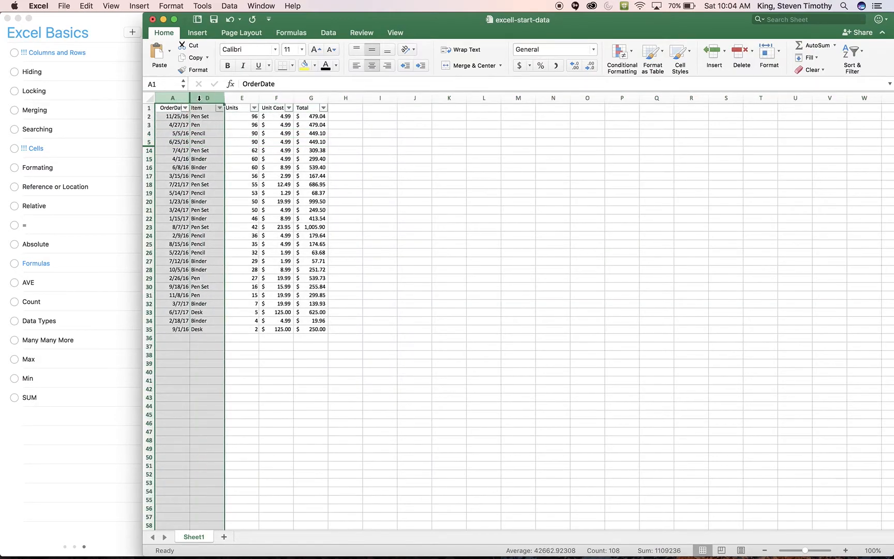
{"action": "right_click", "coordinate": [200, 99]}
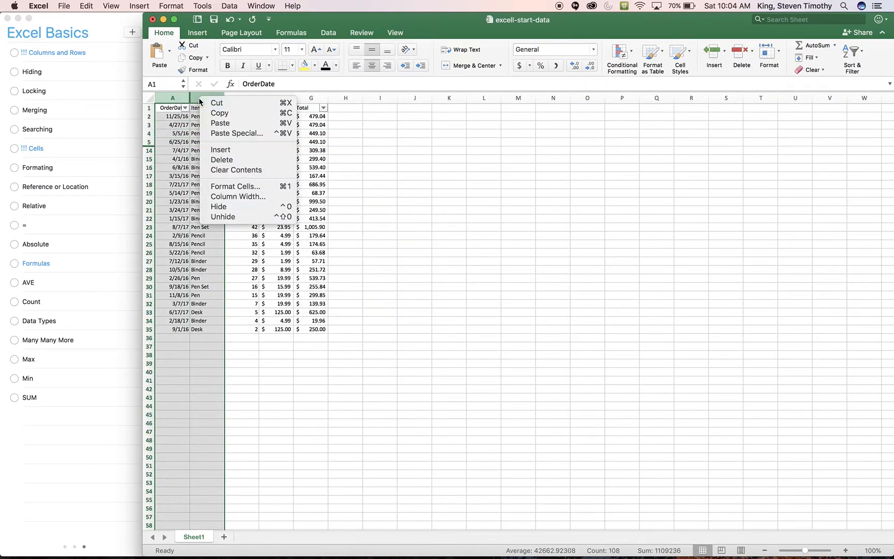
{"action": "left_click", "coordinate": [215, 217]}
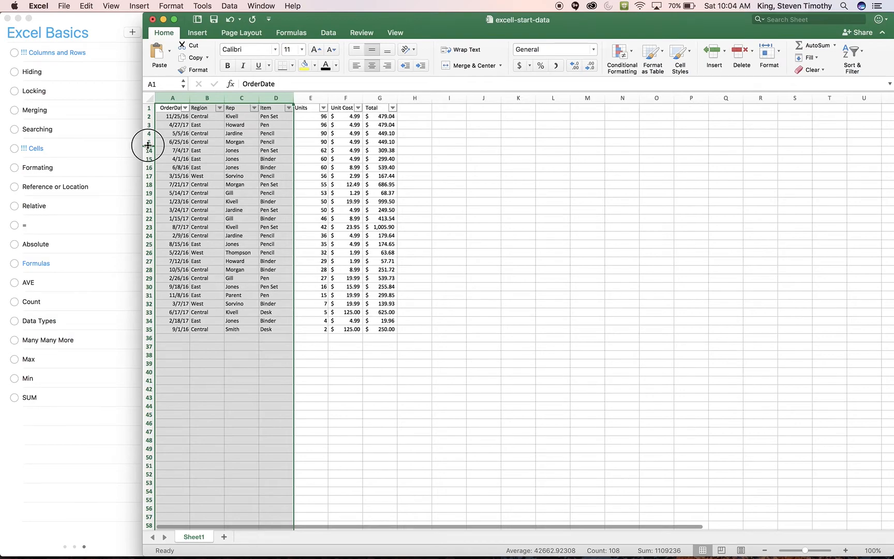
Unhide rows 6 through 13 between rows 5 and 14, and mark the Hiding item as completed in Reminders
{"action": "left_click", "coordinate": [147, 145]}
{"action": "left_click", "coordinate": [148, 142]}
{"action": "left_click", "coordinate": [149, 154]}
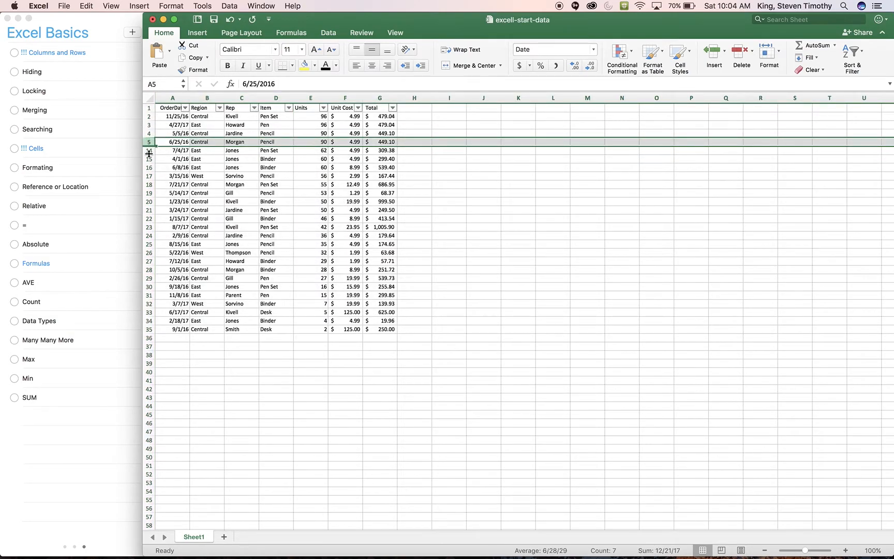
{"action": "left_click", "coordinate": [149, 150], "text": "shift"}
{"action": "right_click", "coordinate": [150, 150]}
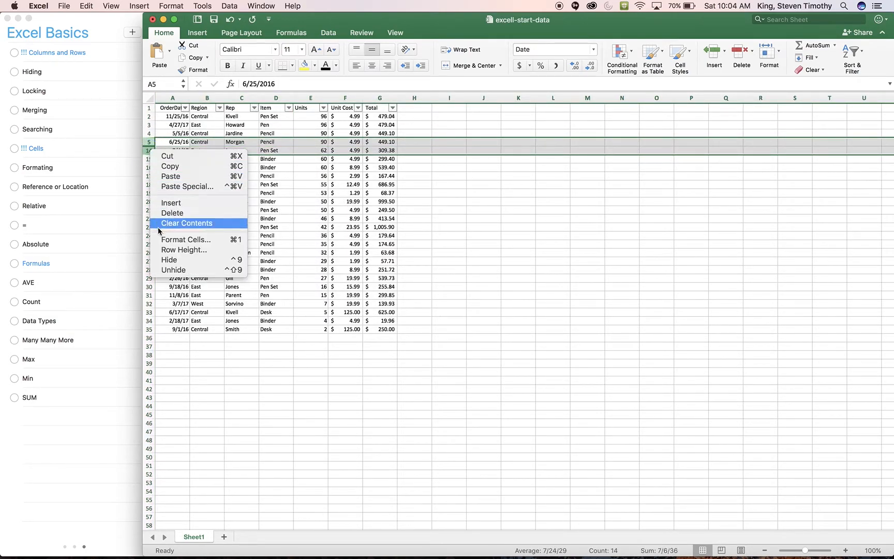
{"action": "left_click", "coordinate": [164, 267]}
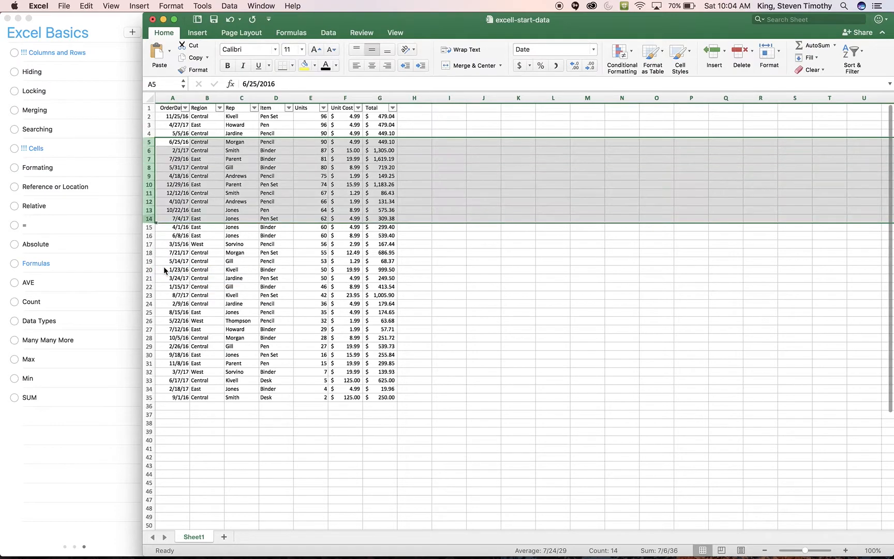
{"action": "left_click", "coordinate": [12, 72]}
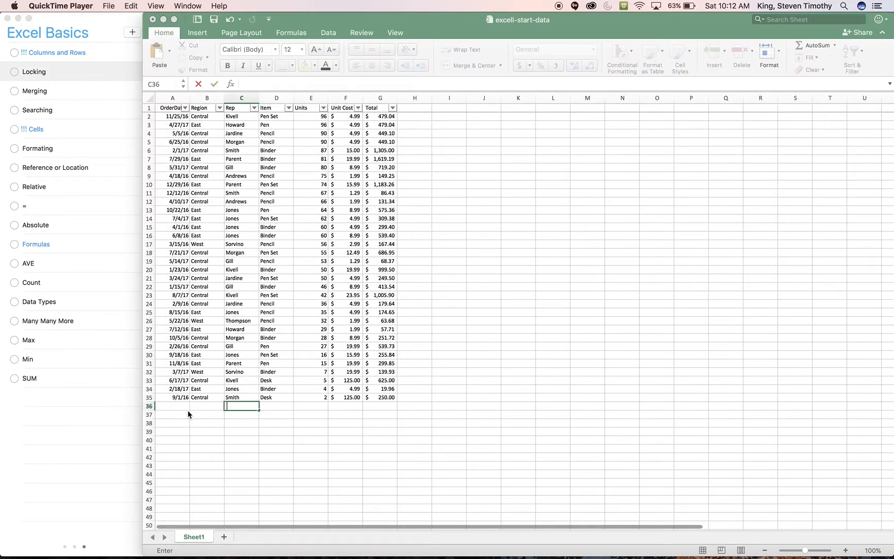
Select header row 1 in the Excel sheet and unfreeze the panes
{"action": "scroll", "coordinate": [187, 410], "scroll_direction": "down", "scroll_amount": 10}
{"action": "scroll", "coordinate": [183, 396], "scroll_direction": "up", "scroll_amount": 10}
{"action": "scroll", "coordinate": [184, 396], "scroll_direction": "down", "scroll_amount": 5}
{"action": "scroll", "coordinate": [184, 399], "scroll_direction": "down", "scroll_amount": 5}
{"action": "scroll", "coordinate": [183, 399], "scroll_direction": "up", "scroll_amount": 10}
{"action": "left_click", "coordinate": [149, 112]}
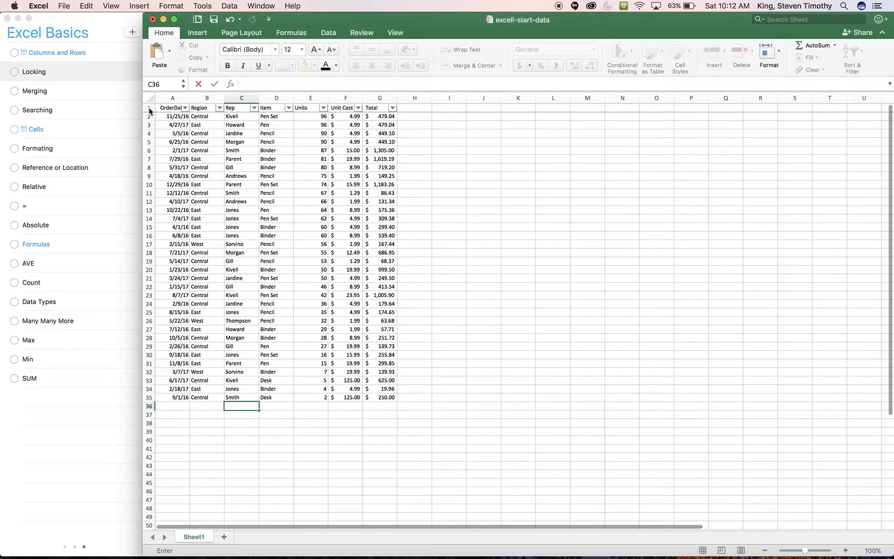
{"action": "left_click", "coordinate": [150, 111]}
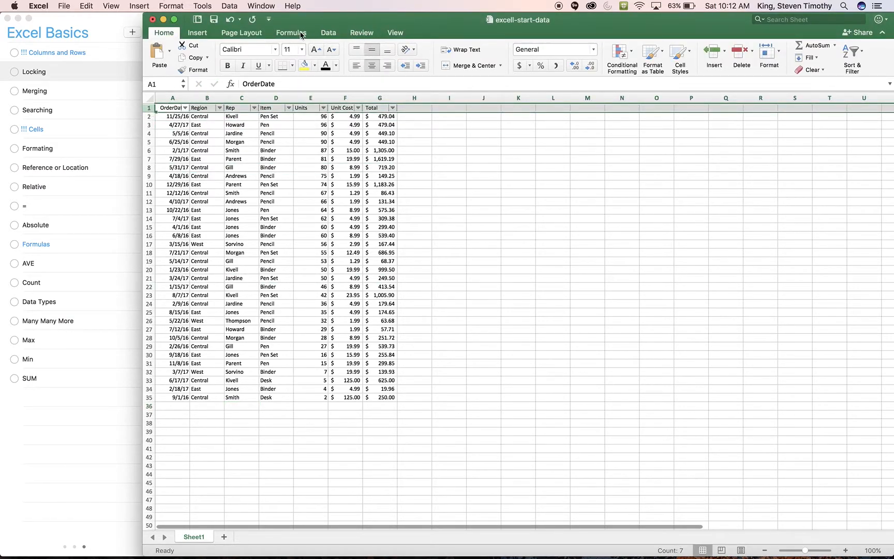
{"action": "left_click", "coordinate": [393, 33]}
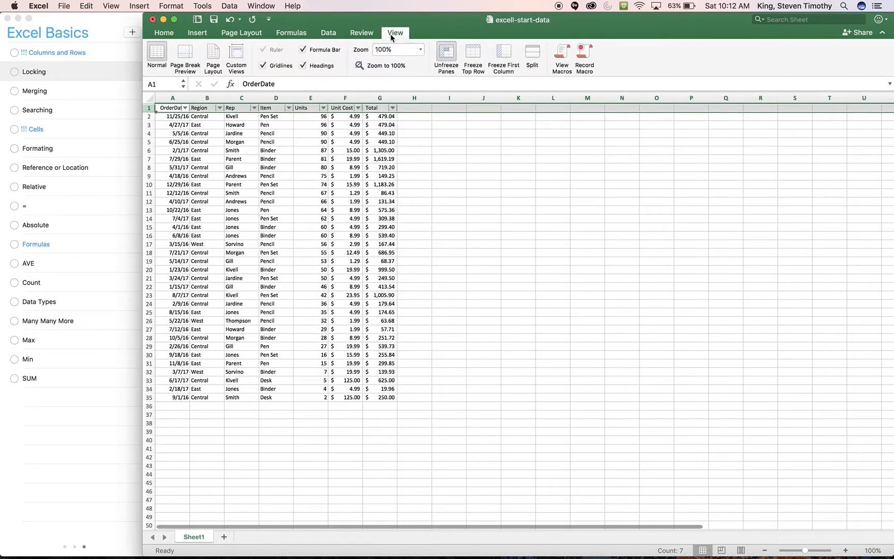
{"action": "left_click", "coordinate": [447, 52]}
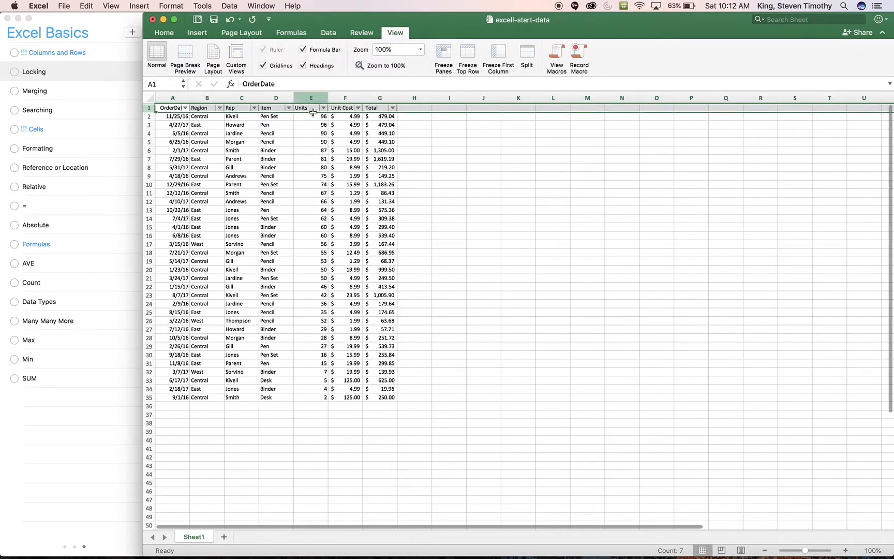
Check how the header row behaves with the panes unfrozen, selecting cells G12 and A36 along the way
{"action": "left_click", "coordinate": [388, 203]}
{"action": "scroll", "coordinate": [376, 215], "scroll_direction": "down", "scroll_amount": 1}
{"action": "scroll", "coordinate": [375, 216], "scroll_direction": "up", "scroll_amount": 1}
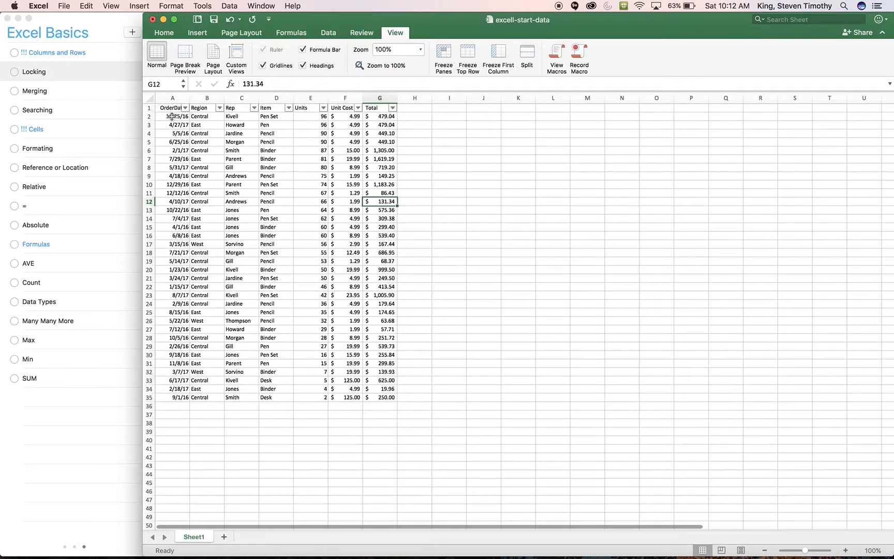
{"action": "left_click", "coordinate": [178, 407]}
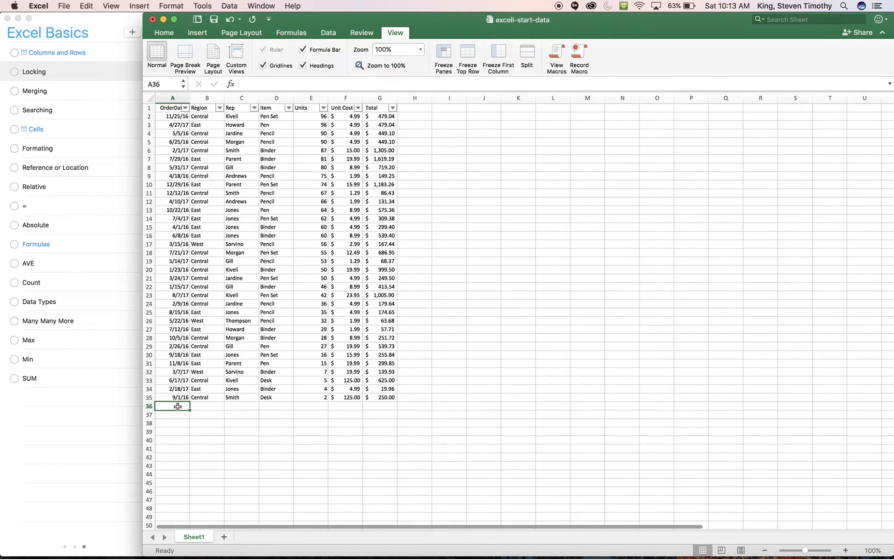
{"action": "scroll", "coordinate": [203, 378], "scroll_direction": "down", "scroll_amount": 3}
{"action": "scroll", "coordinate": [203, 377], "scroll_direction": "up", "scroll_amount": 3}
Freeze the top row holding the column headers, and mark the Locking item as completed in Reminders
{"action": "left_click", "coordinate": [148, 107]}
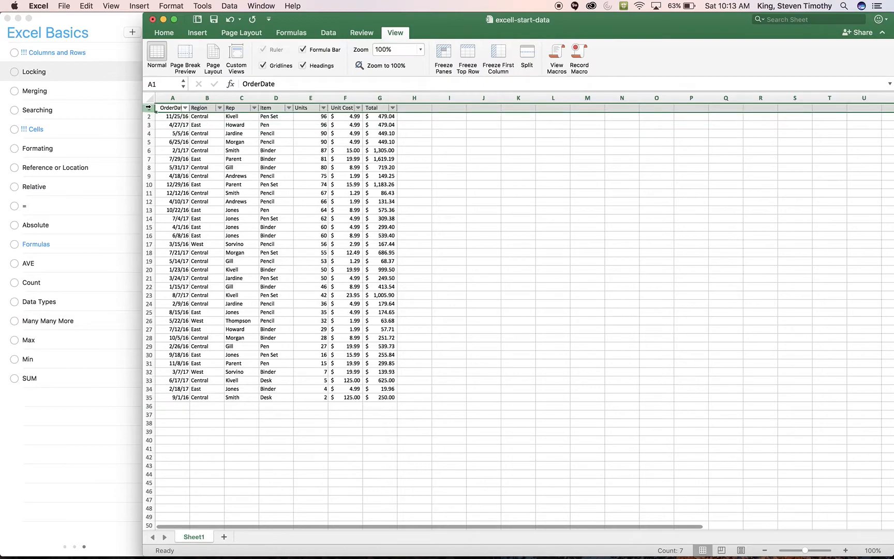
{"action": "left_click", "coordinate": [396, 33]}
{"action": "left_click", "coordinate": [394, 33]}
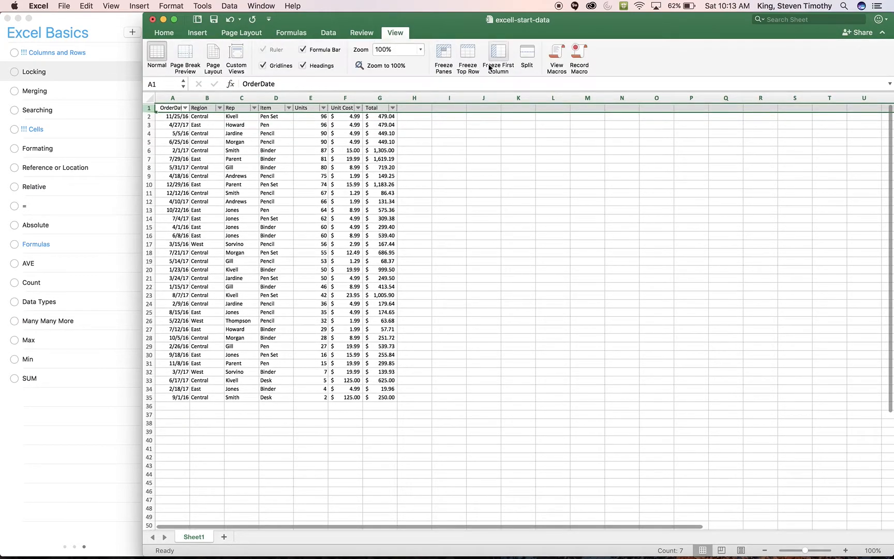
{"action": "left_click", "coordinate": [469, 57]}
{"action": "scroll", "coordinate": [334, 168], "scroll_direction": "down", "scroll_amount": 10}
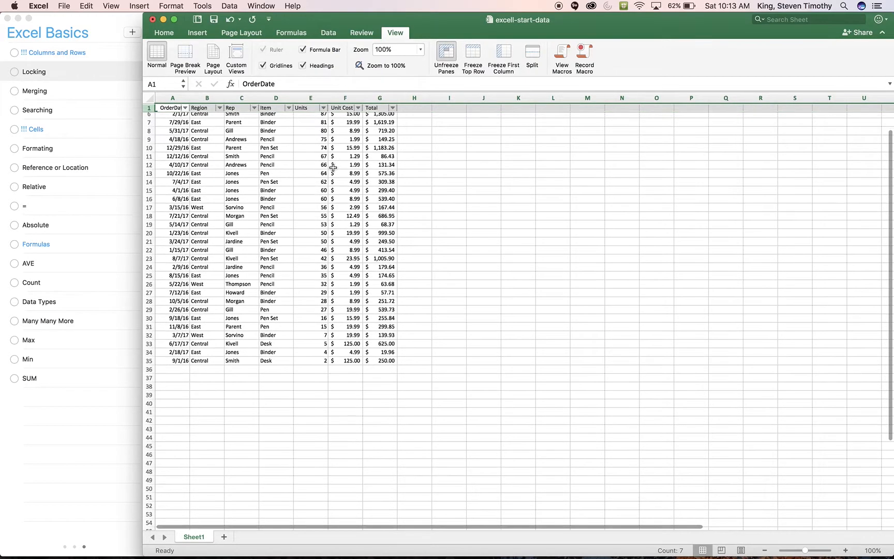
{"action": "scroll", "coordinate": [334, 167], "scroll_direction": "up", "scroll_amount": 10}
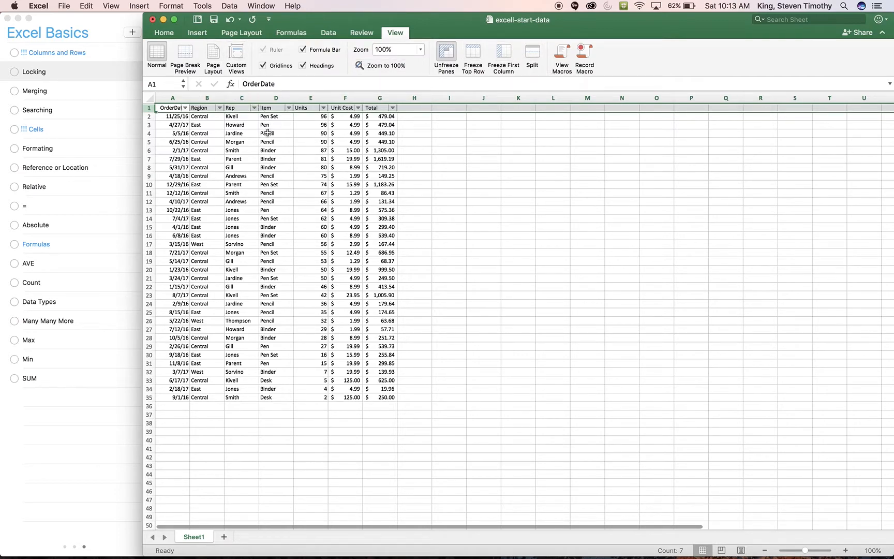
{"action": "left_click", "coordinate": [15, 73]}
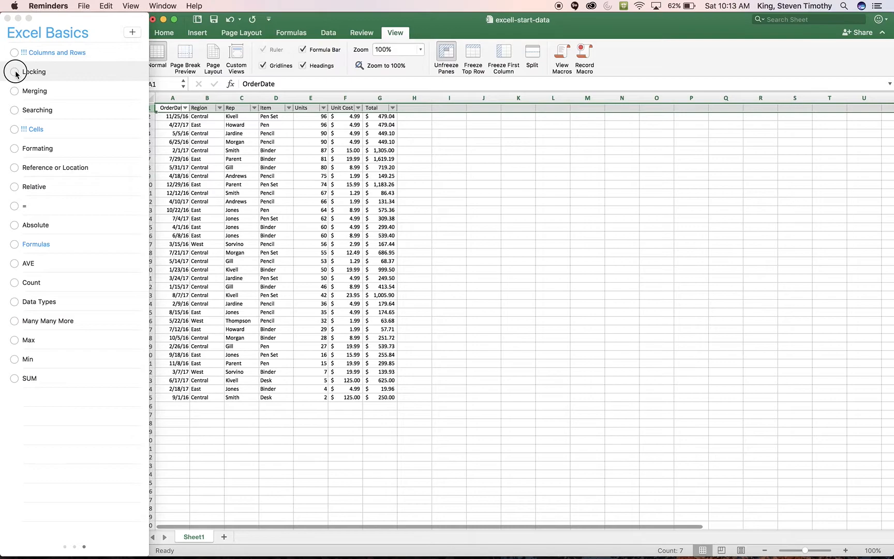
Merge and center the empty cells H2:I35 in the Excel sheet, and enter the text "asdf" in the merged cell
{"action": "left_click", "coordinate": [415, 130]}
{"action": "left_click", "coordinate": [414, 124]}
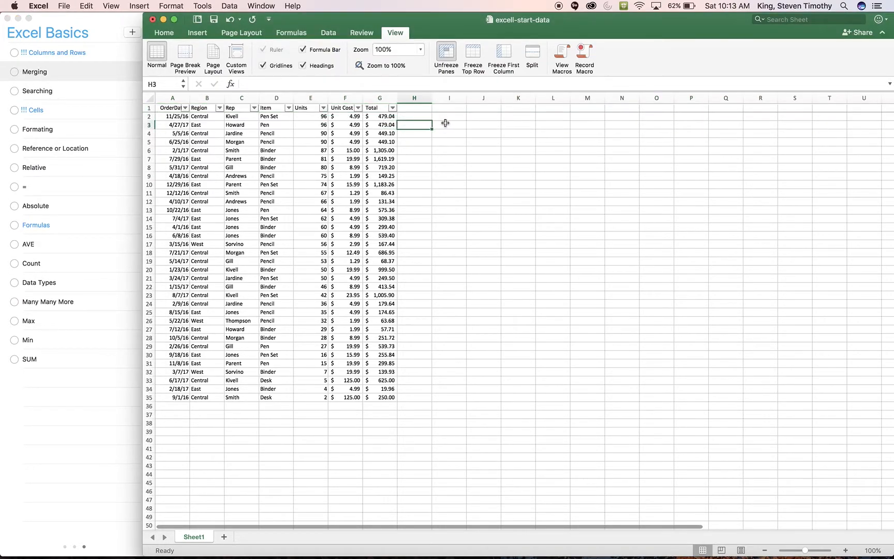
{"action": "left_click_drag", "start_coordinate": [418, 117], "coordinate": [441, 400]}
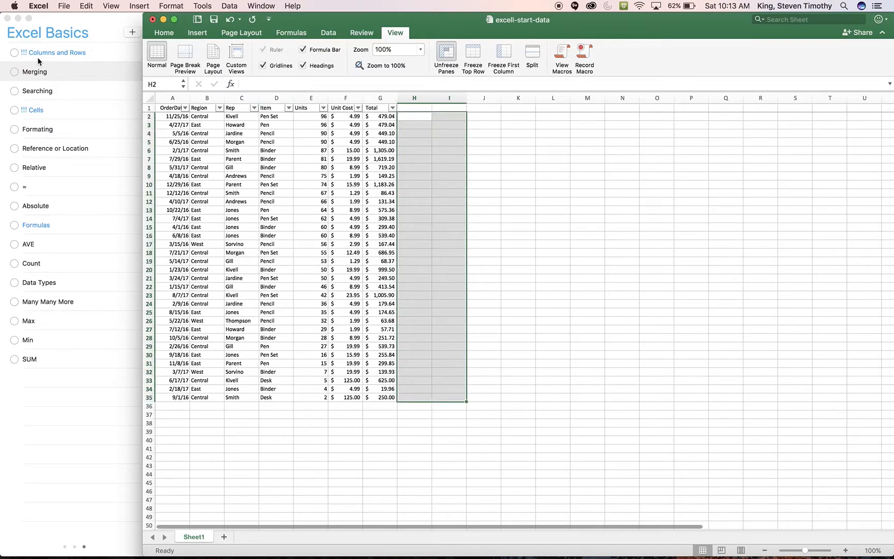
{"action": "left_click", "coordinate": [164, 32]}
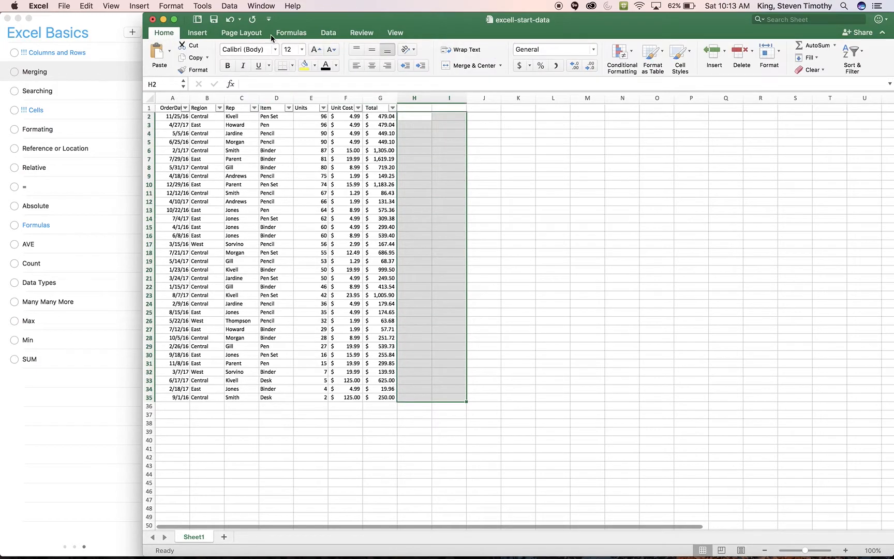
{"action": "left_click", "coordinate": [471, 68]}
{"action": "type", "text": "asdf"}
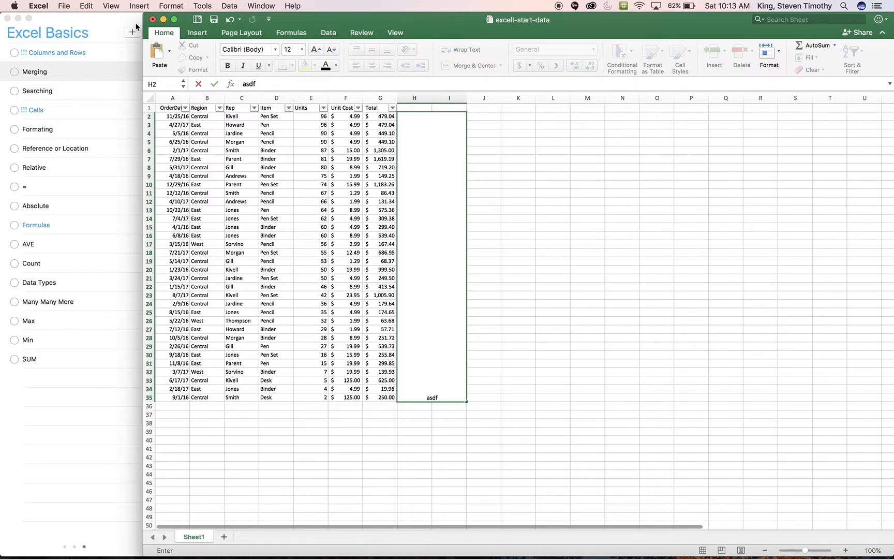
Undo the text entry and the merge of cells H2:I35
{"action": "left_click", "coordinate": [482, 292]}
{"action": "key", "text": "super+z"}
{"action": "key", "text": "super+z"}
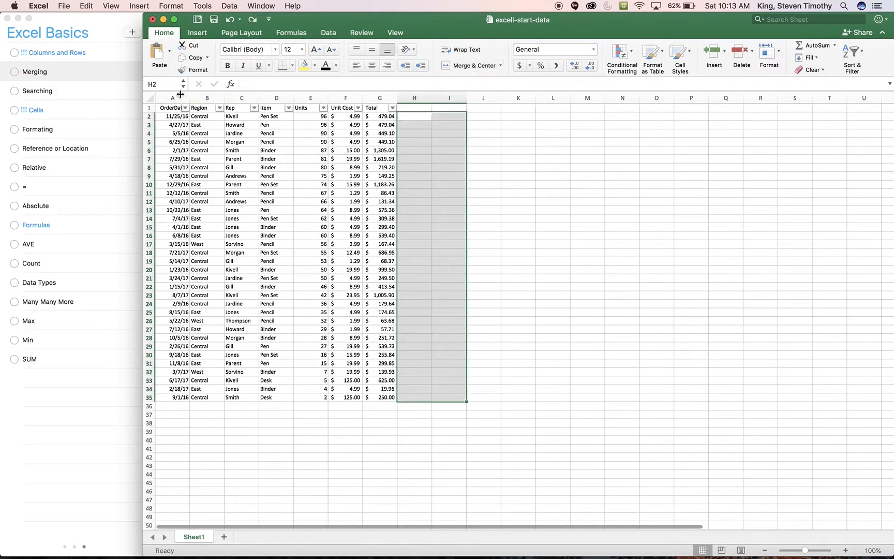
Mark the Merging item as completed in Reminders, and return to the Excel sheet at cell K7
{"action": "left_click", "coordinate": [14, 72]}
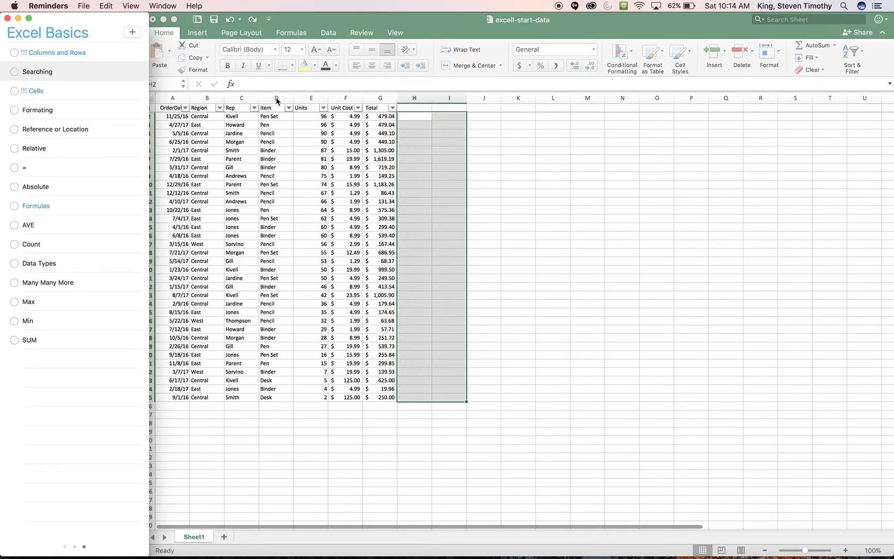
{"action": "left_click", "coordinate": [518, 159]}
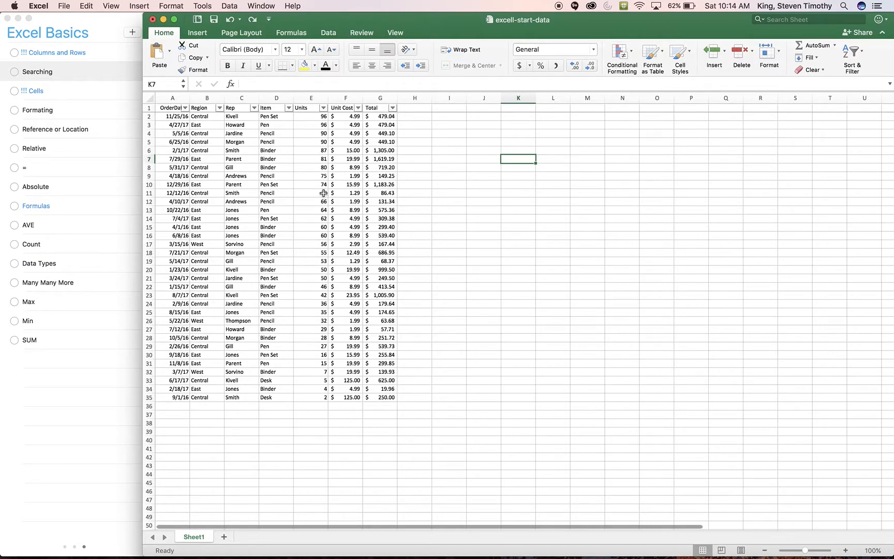
Search the sheet for a sales rep's surname, cycling through the matches, and mark the Searching item as completed in Reminders
{"action": "key", "text": "super+f"}
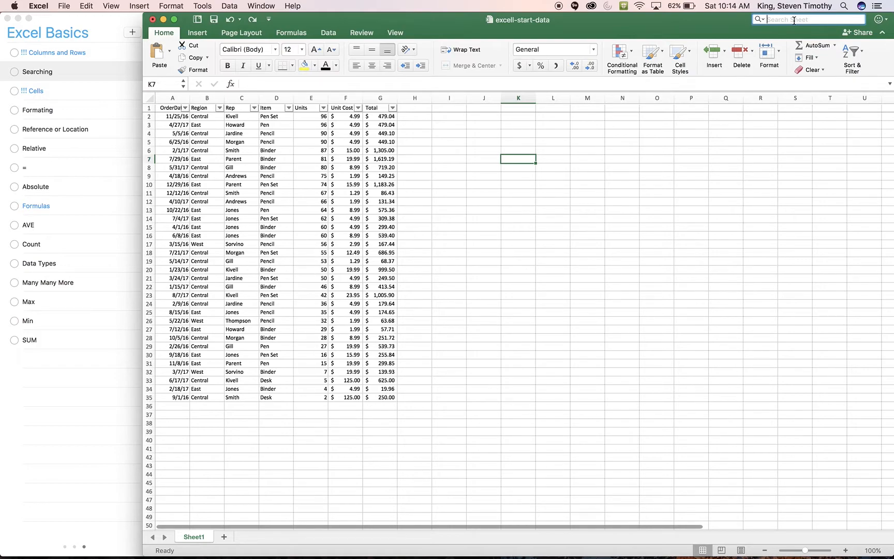
{"action": "type", "text": "Gill"}
{"action": "key", "text": "Return"}
{"action": "key", "text": "Return"}
{"action": "key", "text": "Return"}
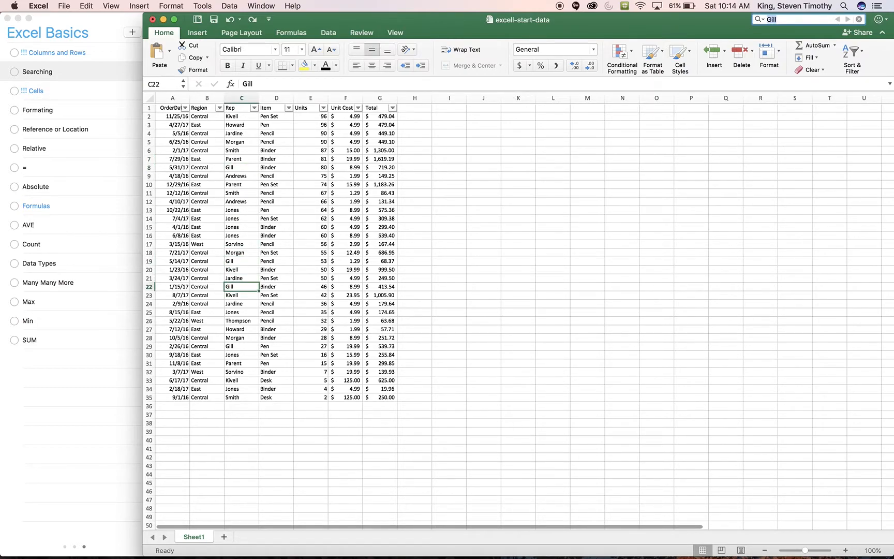
{"action": "left_click", "coordinate": [53, 91]}
{"action": "left_click", "coordinate": [13, 71]}
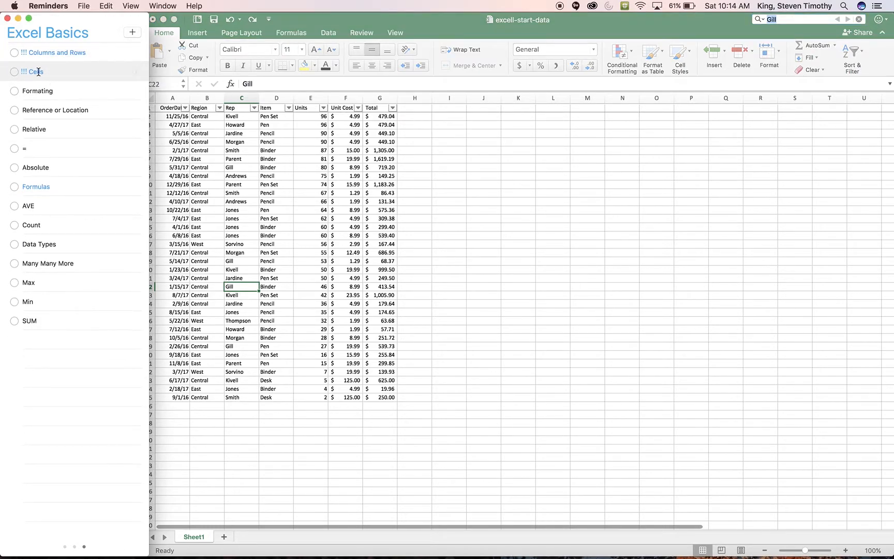
Check the number formats of cells C7 and F7 in Excel, and view the formats available for the Units values E2:E34
{"action": "left_click", "coordinate": [432, 192]}
{"action": "left_click", "coordinate": [250, 157]}
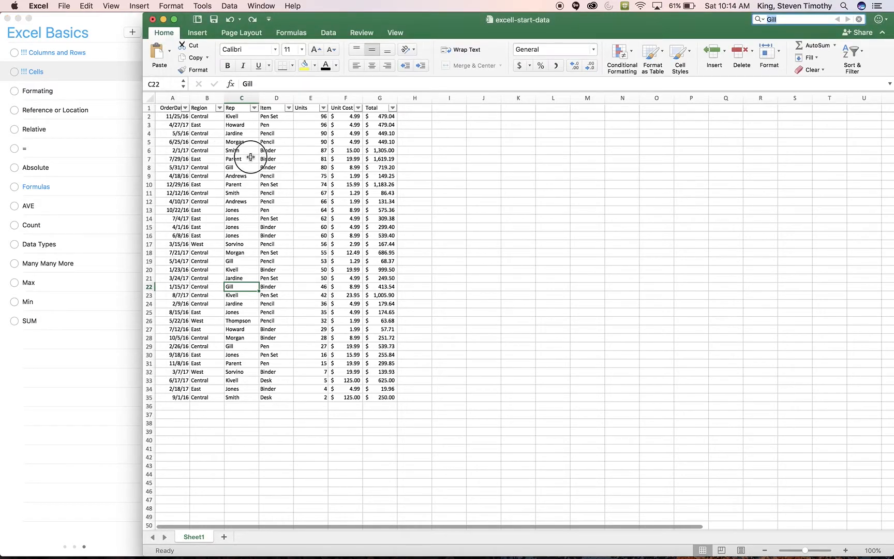
{"action": "left_click", "coordinate": [352, 159]}
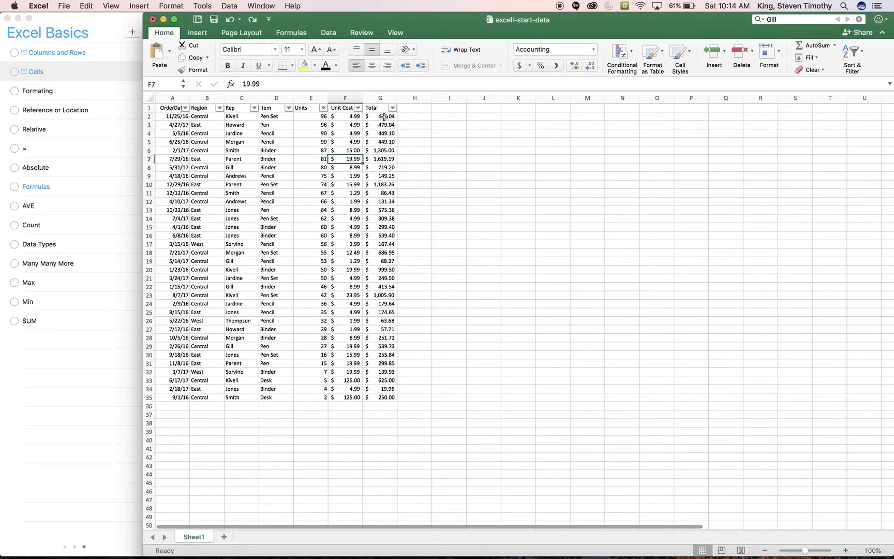
{"action": "left_click", "coordinate": [354, 150]}
{"action": "left_click_drag", "start_coordinate": [311, 116], "coordinate": [311, 388]}
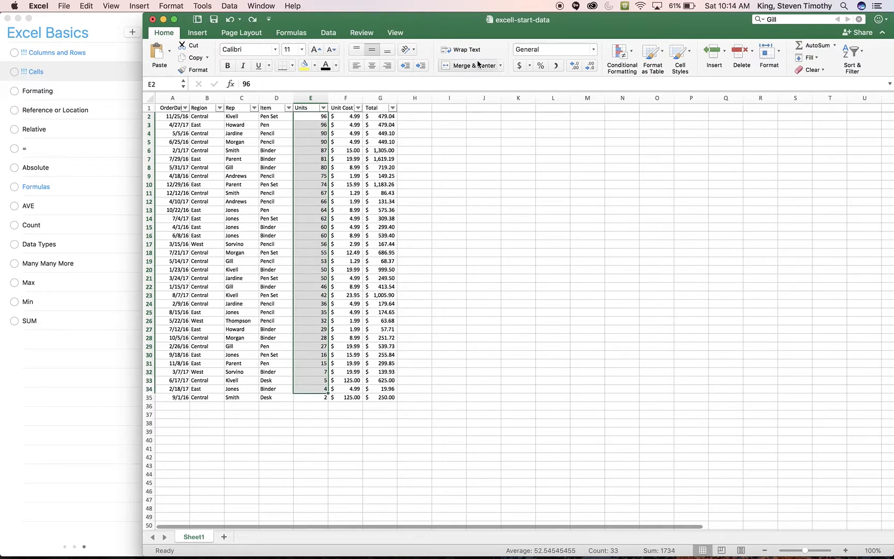
{"action": "left_click", "coordinate": [594, 49]}
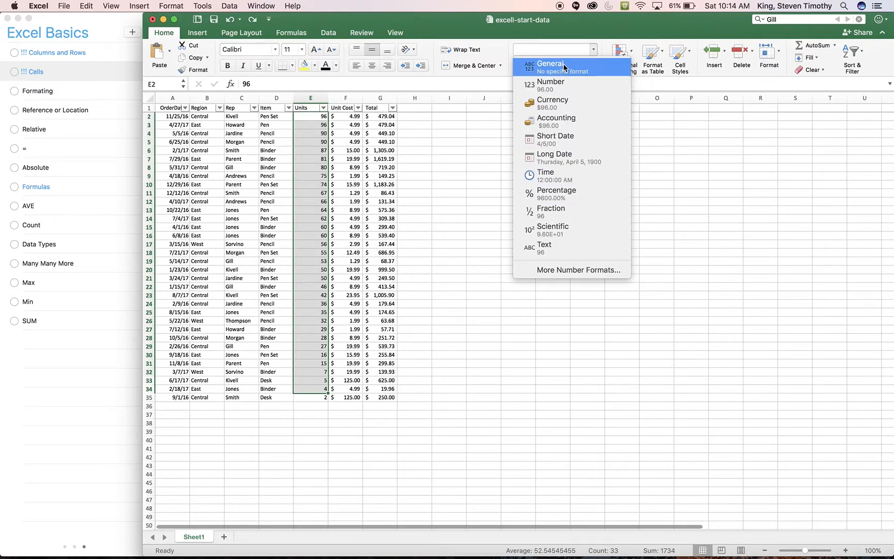
{"action": "left_click", "coordinate": [476, 78]}
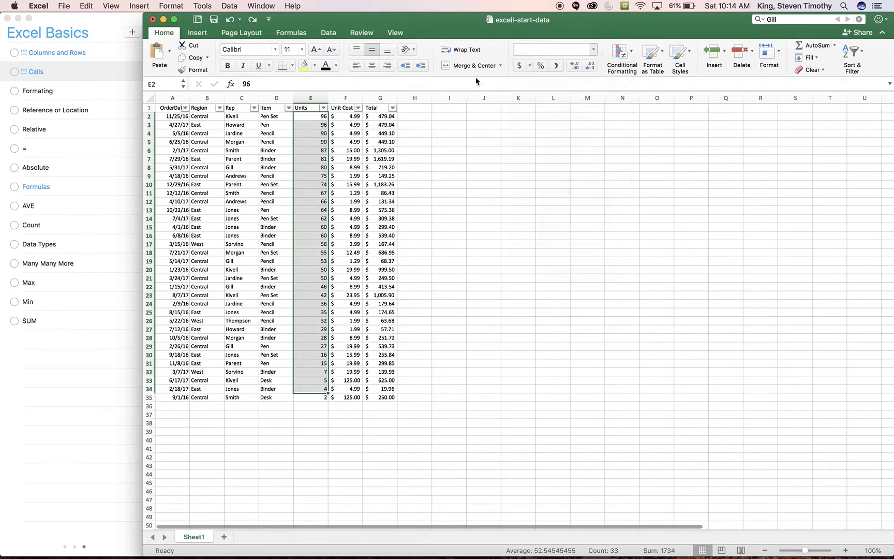
Set the Units value in cell E2 to 96.5553
{"action": "left_click", "coordinate": [328, 114]}
{"action": "double_click", "coordinate": [328, 114]}
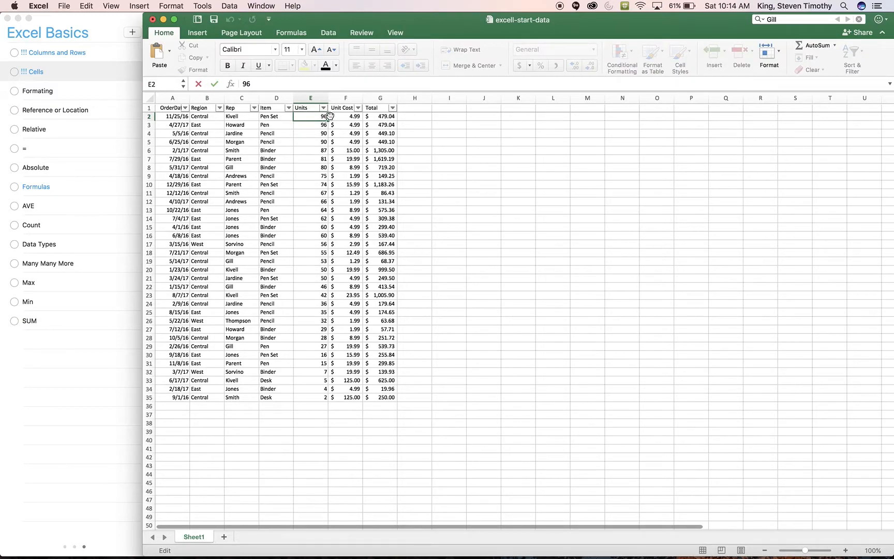
{"action": "type", "text": ".5553"}
{"action": "key", "text": "Return"}
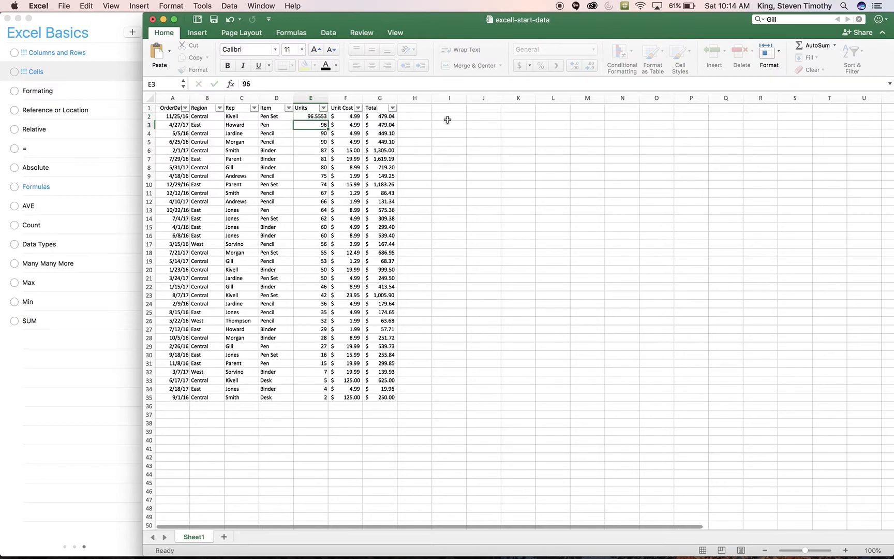
Decrease and increase the displayed decimal places of the Units value in cell E2, ending with four decimals
{"action": "left_click", "coordinate": [315, 116]}
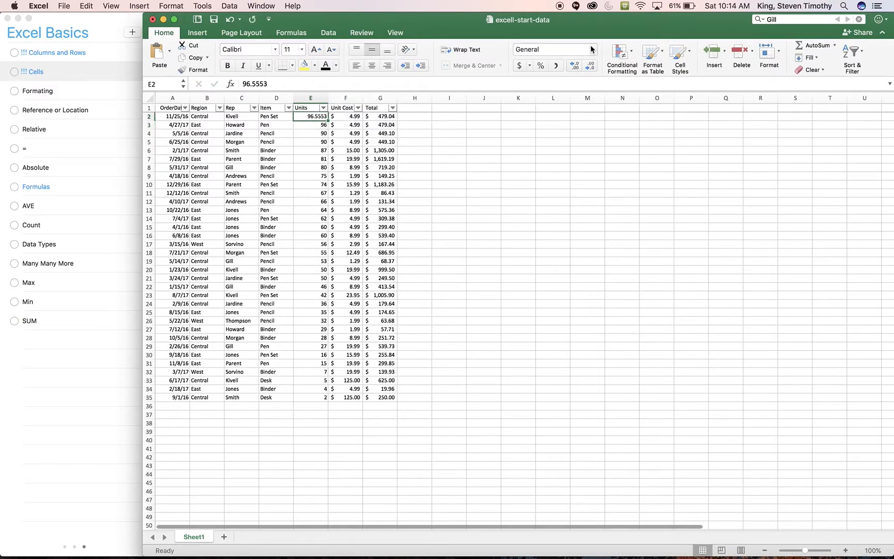
{"action": "left_click", "coordinate": [589, 68]}
{"action": "left_click", "coordinate": [588, 68]}
{"action": "left_click", "coordinate": [576, 69]}
{"action": "left_click", "coordinate": [576, 69]}
{"action": "left_click", "coordinate": [593, 70]}
{"action": "left_click", "coordinate": [593, 69]}
Make the last data row, A35:G35, bold
{"action": "left_click", "coordinate": [344, 407]}
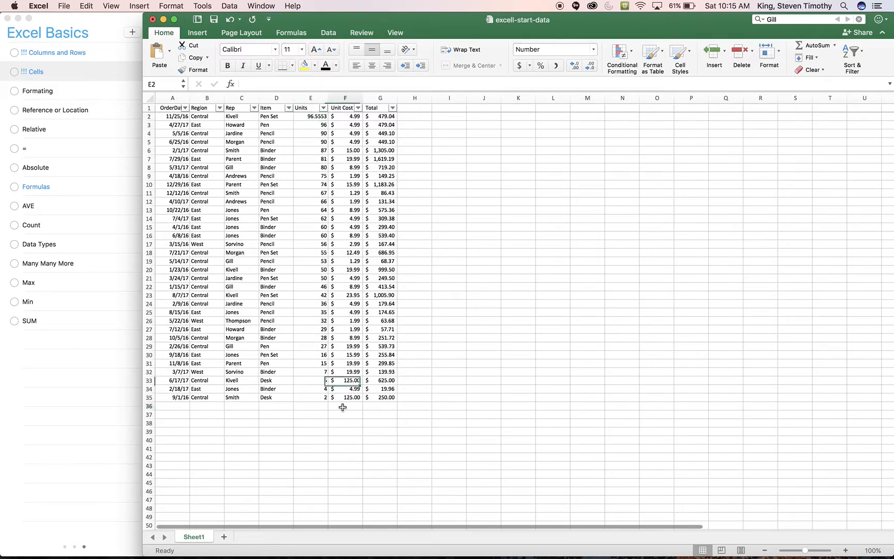
{"action": "left_click", "coordinate": [380, 396]}
{"action": "left_click_drag", "start_coordinate": [379, 396], "coordinate": [174, 398]}
{"action": "left_click", "coordinate": [227, 66]}
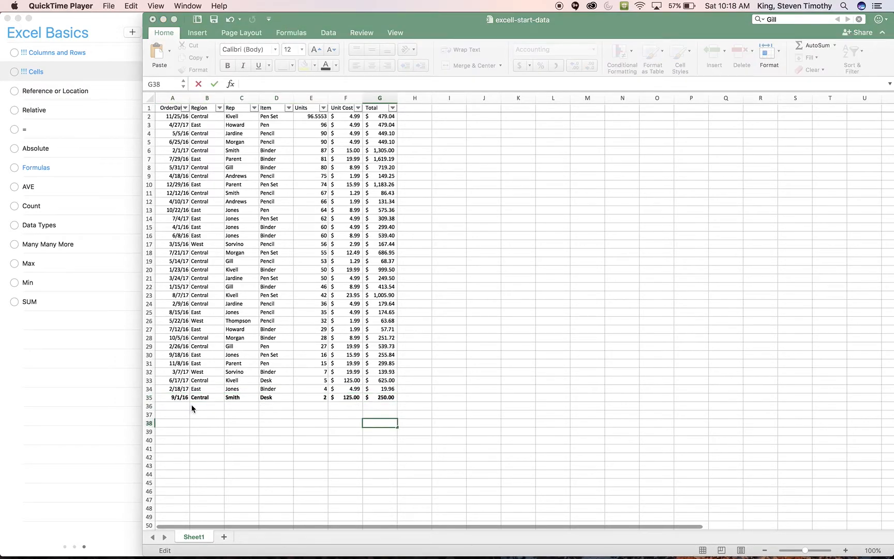
{"action": "left_click", "coordinate": [192, 409]}
{"action": "left_click", "coordinate": [231, 422]}
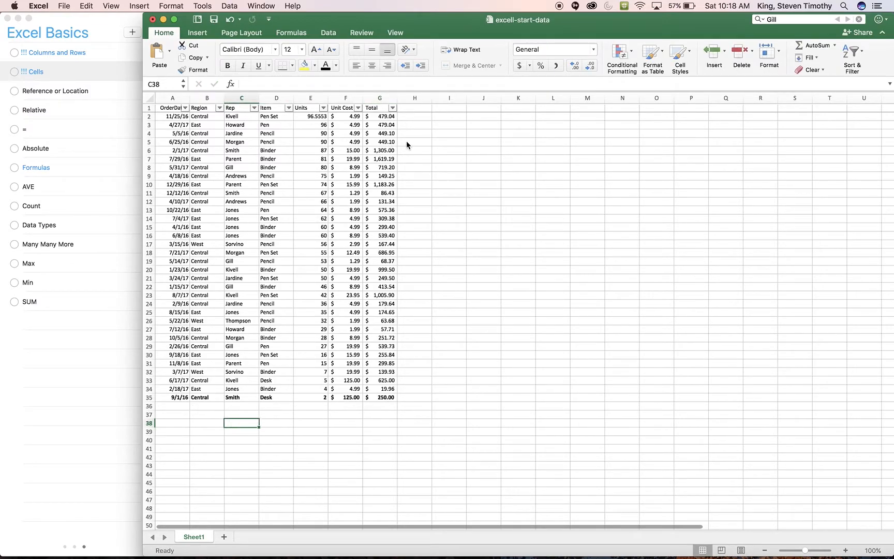
Start a formula in cell G38 and try references to cells G35, G27, B11, C15 and D15 in turn
{"action": "left_click", "coordinate": [392, 424]}
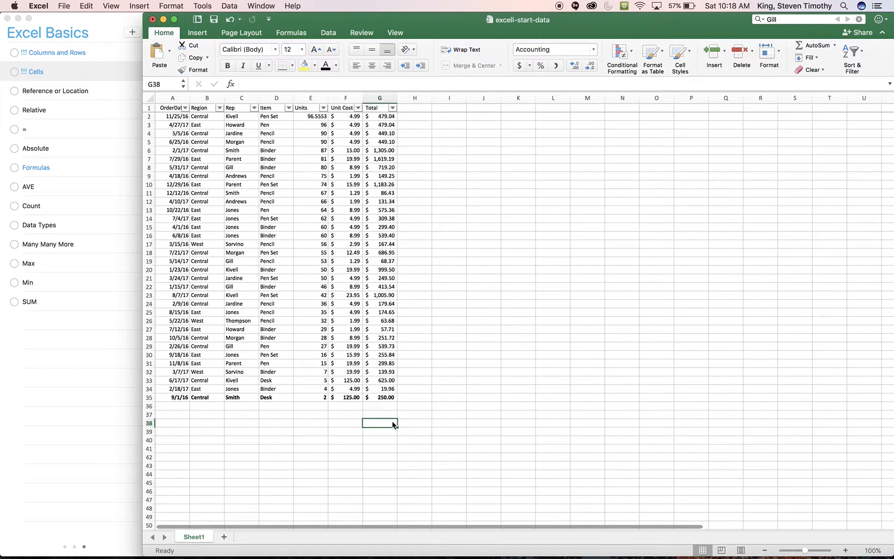
{"action": "type", "text": "="}
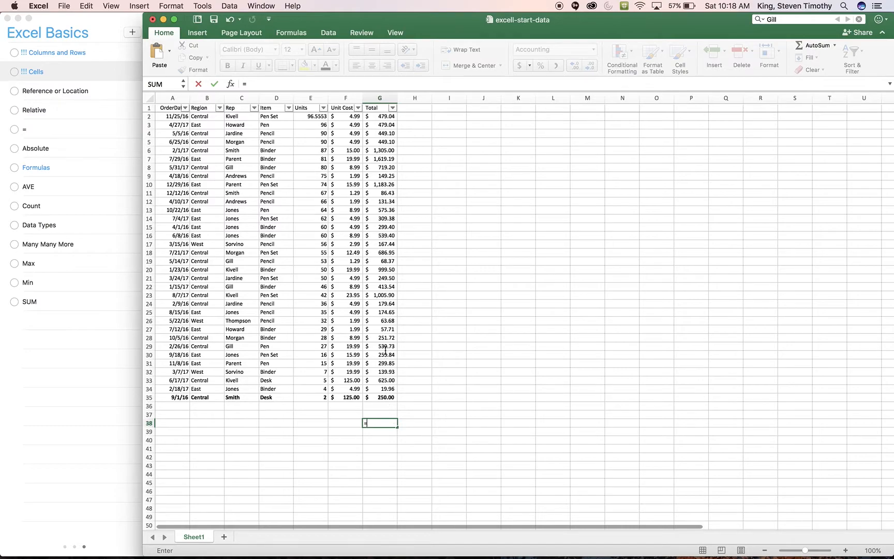
{"action": "left_click", "coordinate": [382, 396]}
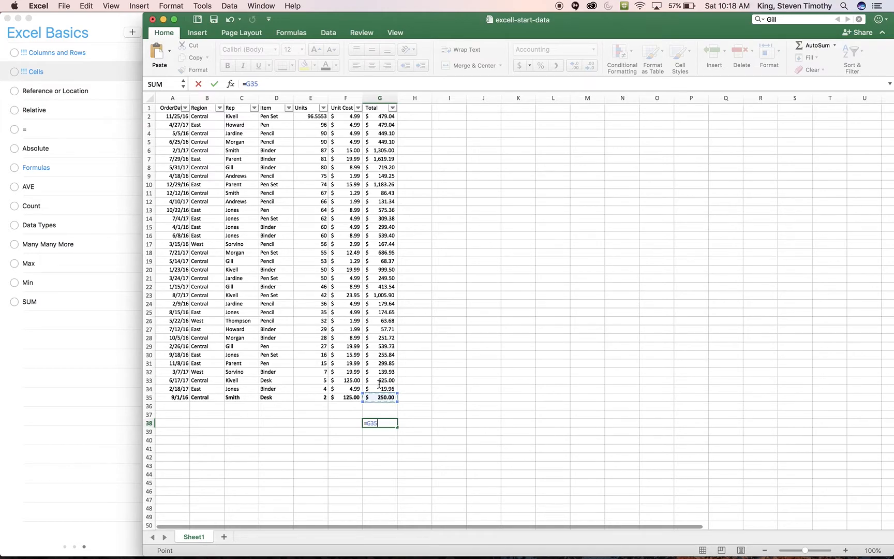
{"action": "left_click", "coordinate": [382, 330]}
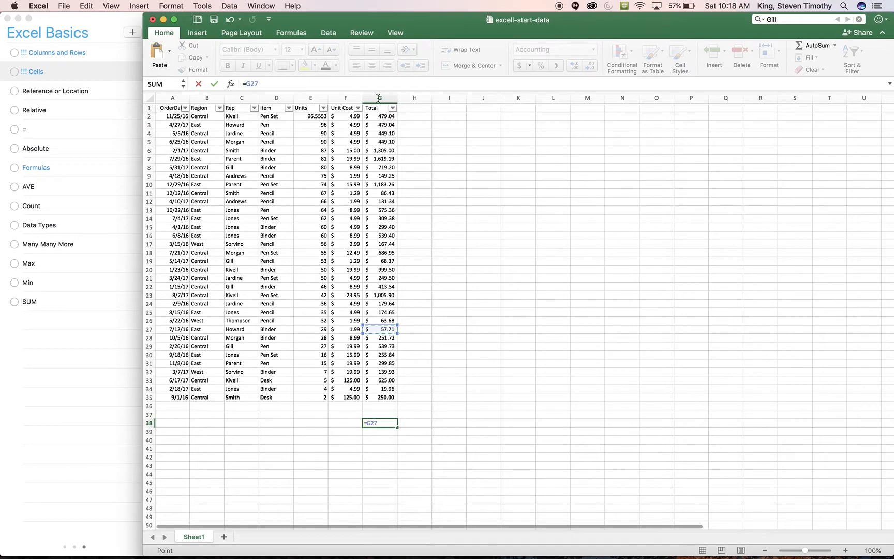
{"action": "left_click", "coordinate": [199, 192]}
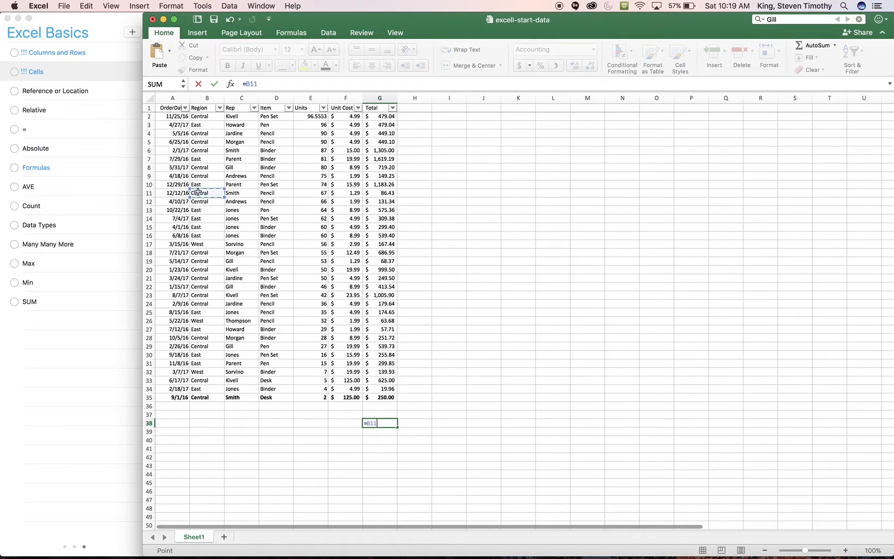
{"action": "left_click", "coordinate": [235, 227]}
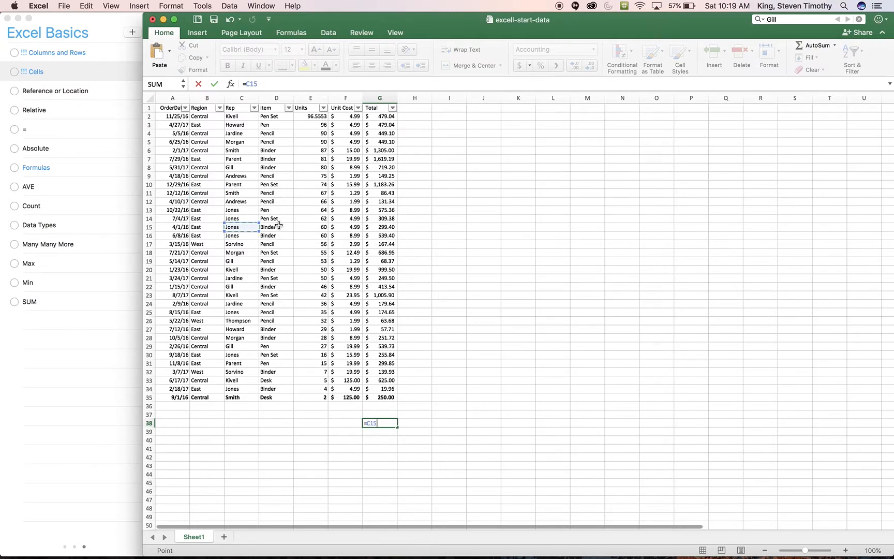
{"action": "left_click", "coordinate": [280, 226]}
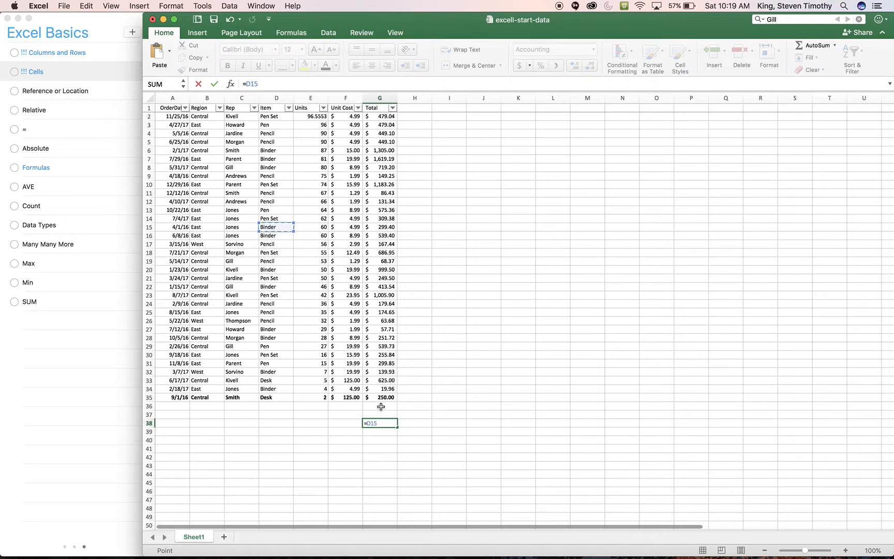
{"action": "left_click", "coordinate": [375, 423]}
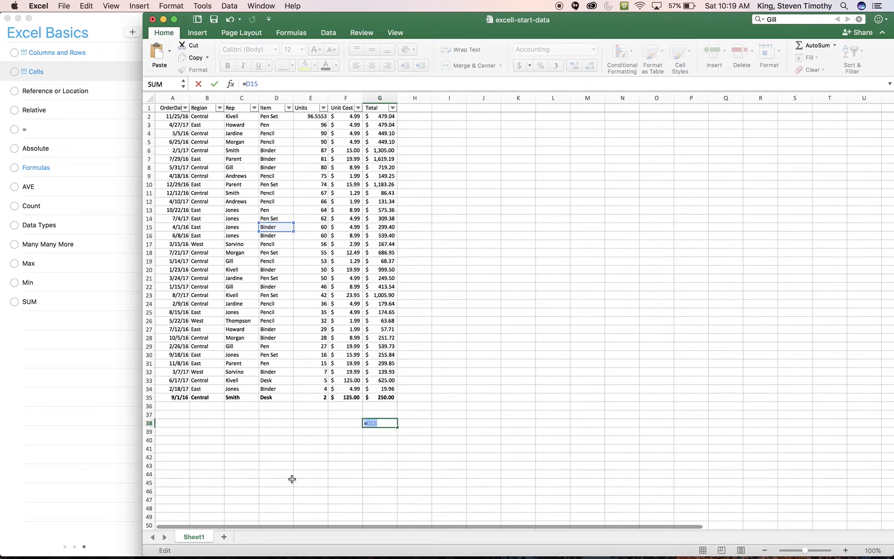
Add a second worksheet and enter the text "asdf" in its cell A3
{"action": "left_click", "coordinate": [226, 538]}
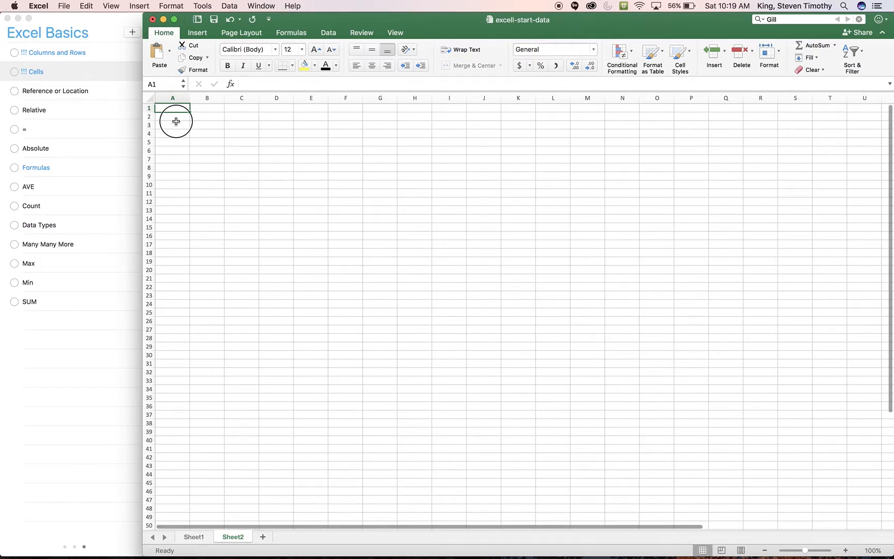
{"action": "left_click", "coordinate": [176, 124]}
{"action": "type", "text": "asdf"}
{"action": "key", "text": "Return"}
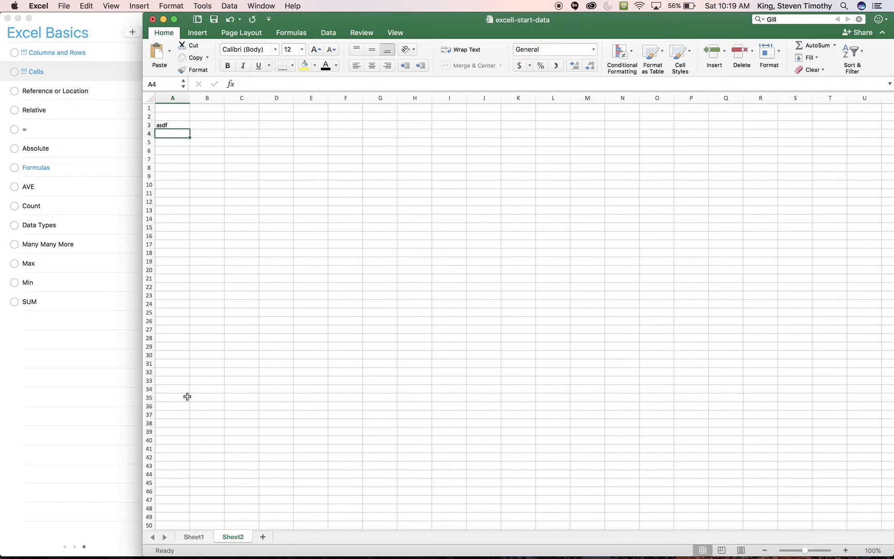
Enter the formula =Sheet2!A3 in cell G38 of Sheet1, and mark the Reference or Location item as completed in Reminders
{"action": "left_click", "coordinate": [194, 537]}
{"action": "left_click", "coordinate": [379, 424]}
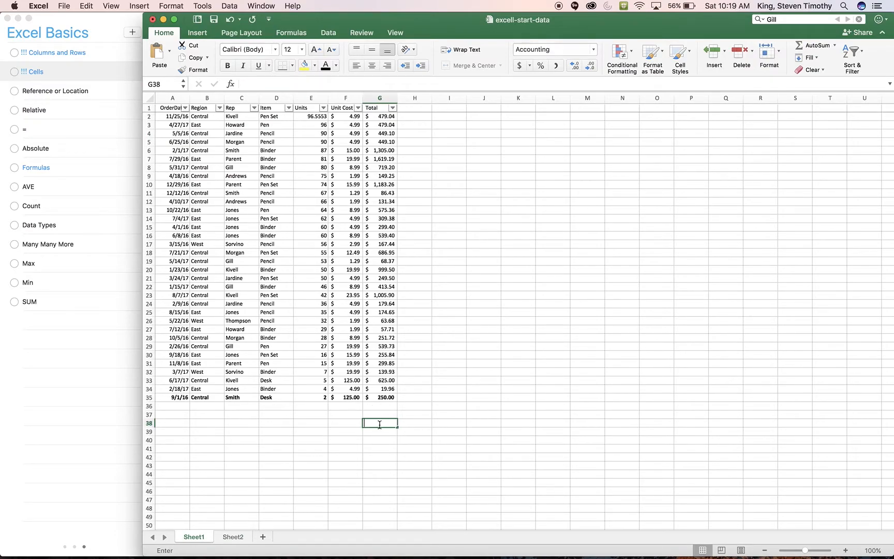
{"action": "type", "text": "="}
{"action": "left_click", "coordinate": [234, 538]}
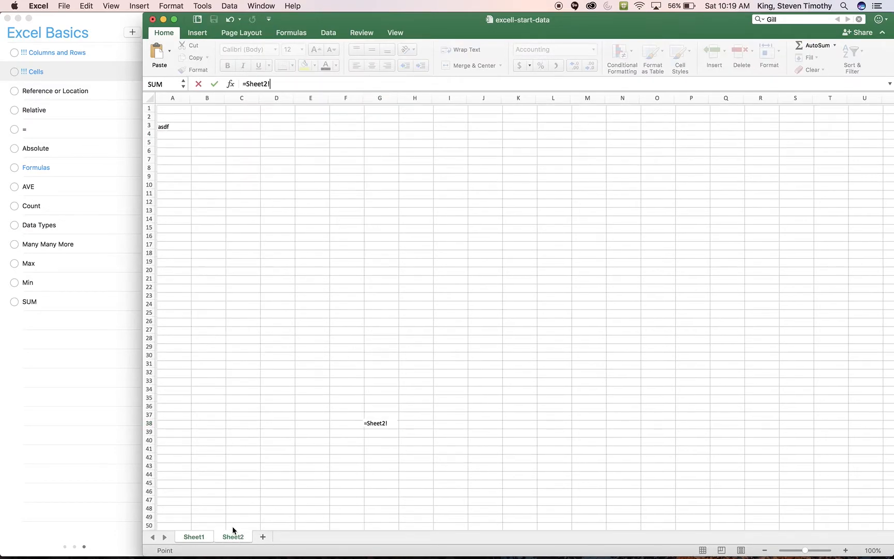
{"action": "left_click", "coordinate": [163, 124]}
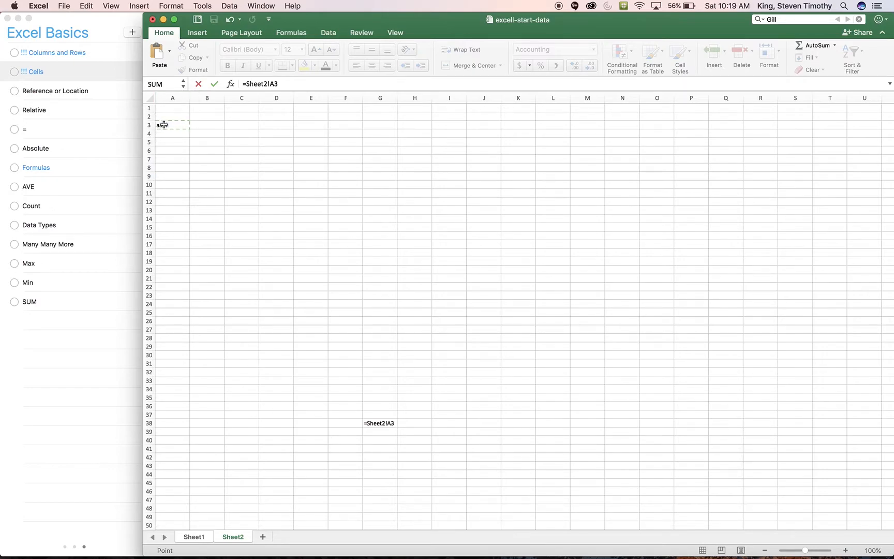
{"action": "key", "text": "Return"}
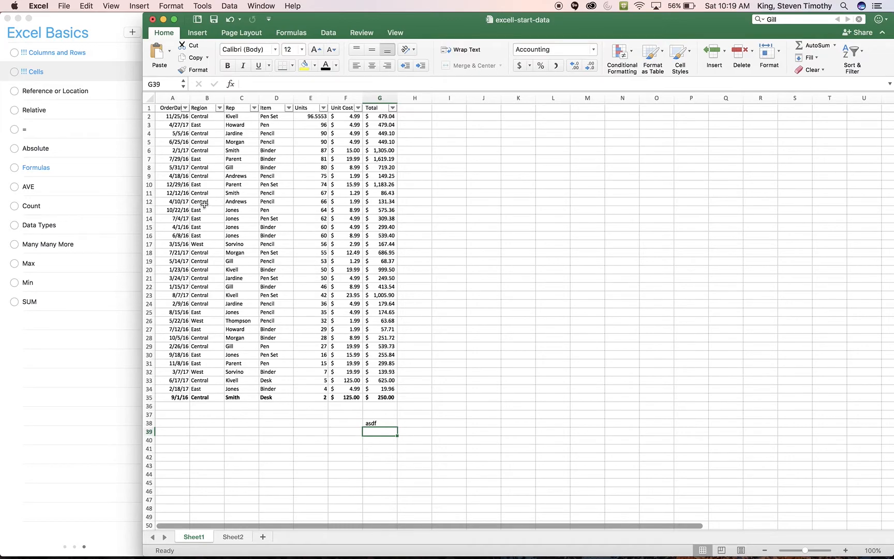
{"action": "left_click", "coordinate": [14, 91]}
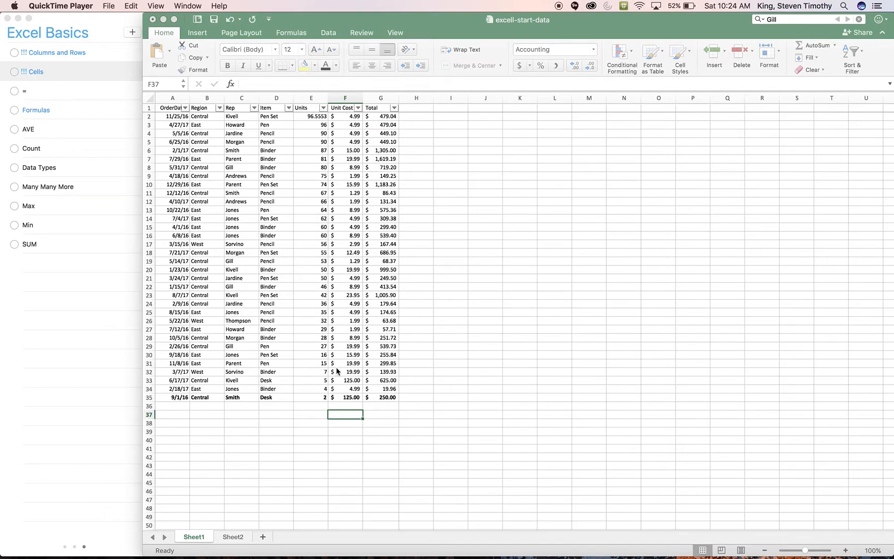
Total the Units values in cell E37 of the Excel sheet with a SUM formula over E2:E35
{"action": "left_click", "coordinate": [351, 414]}
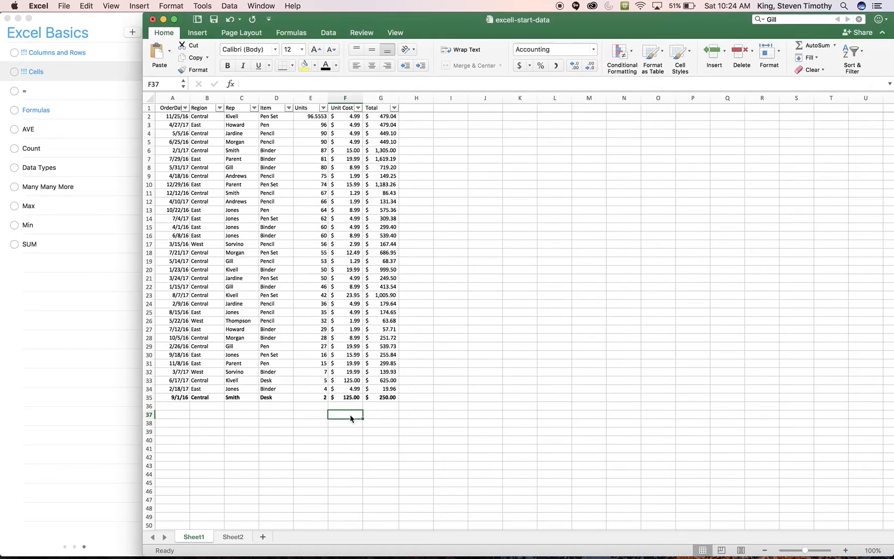
{"action": "left_click", "coordinate": [311, 414]}
{"action": "type", "text": "="}
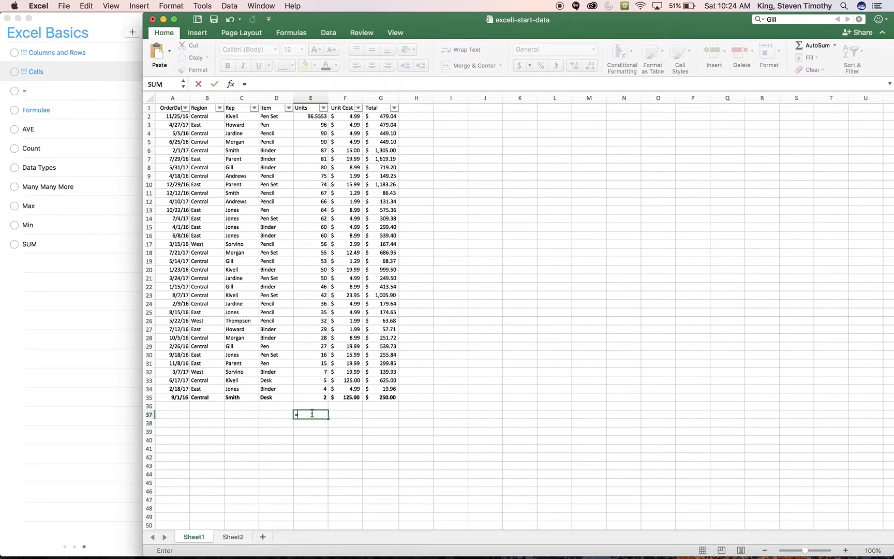
{"action": "type", "text": "SUM"}
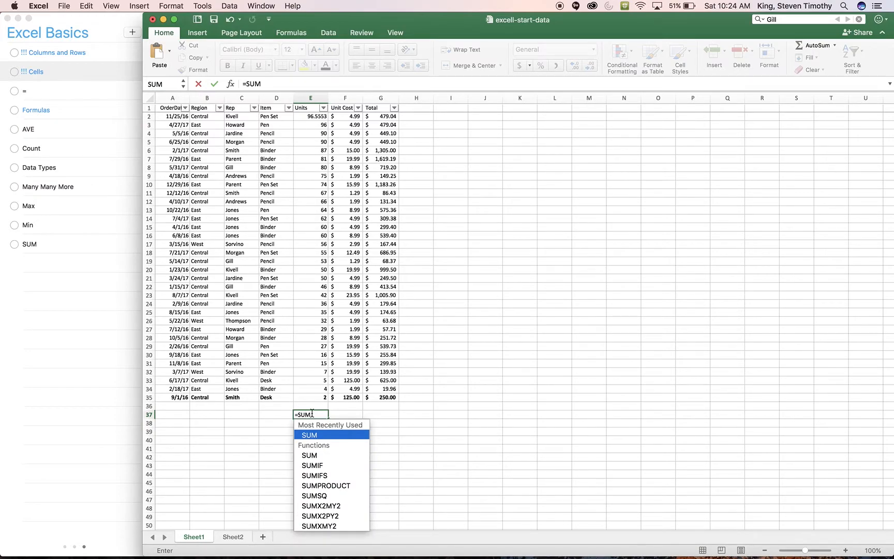
{"action": "type", "text": "("}
{"action": "left_click_drag", "start_coordinate": [316, 397], "coordinate": [315, 116]}
{"action": "key", "text": "Return"}
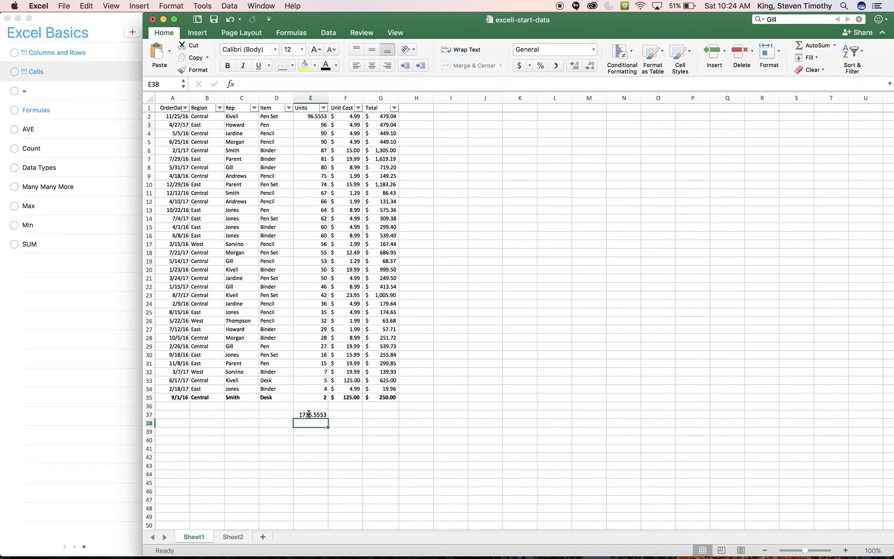
Fill the SUM formula from cell E37 across to F37 and G37 to total the Unit Cost and Total columns
{"action": "left_click", "coordinate": [338, 417]}
{"action": "left_click", "coordinate": [318, 415]}
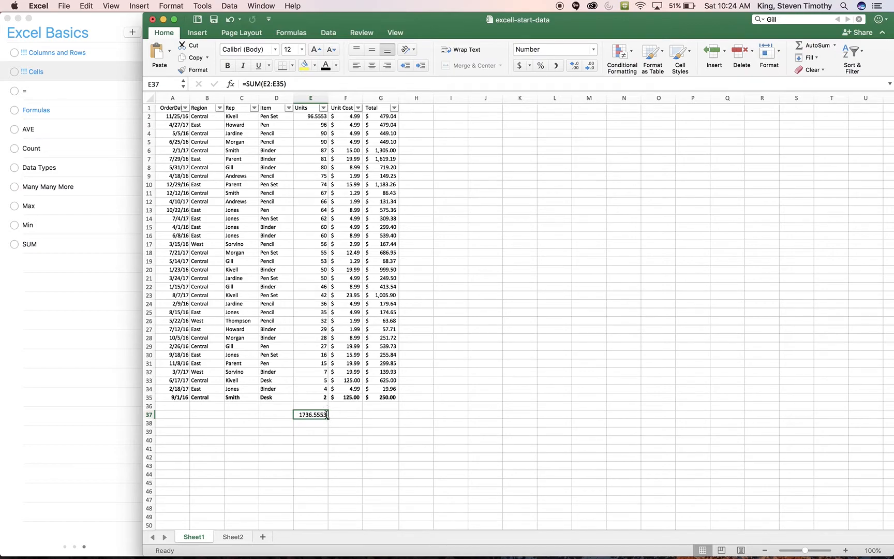
{"action": "left_click", "coordinate": [290, 389]}
{"action": "left_click", "coordinate": [325, 415]}
{"action": "left_click_drag", "start_coordinate": [327, 418], "coordinate": [397, 416]}
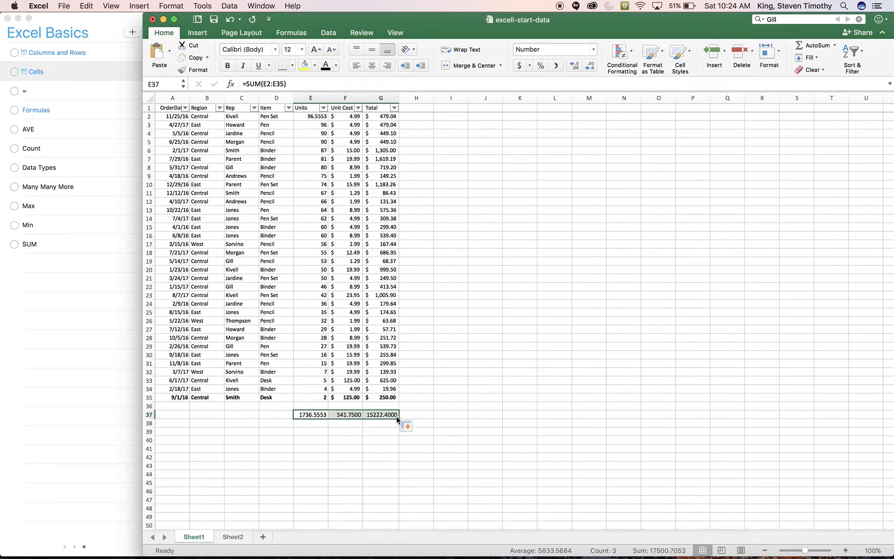
Examine the filled SUM formulas in cells F37 and G37 to check which ranges they reference
{"action": "left_click", "coordinate": [344, 414]}
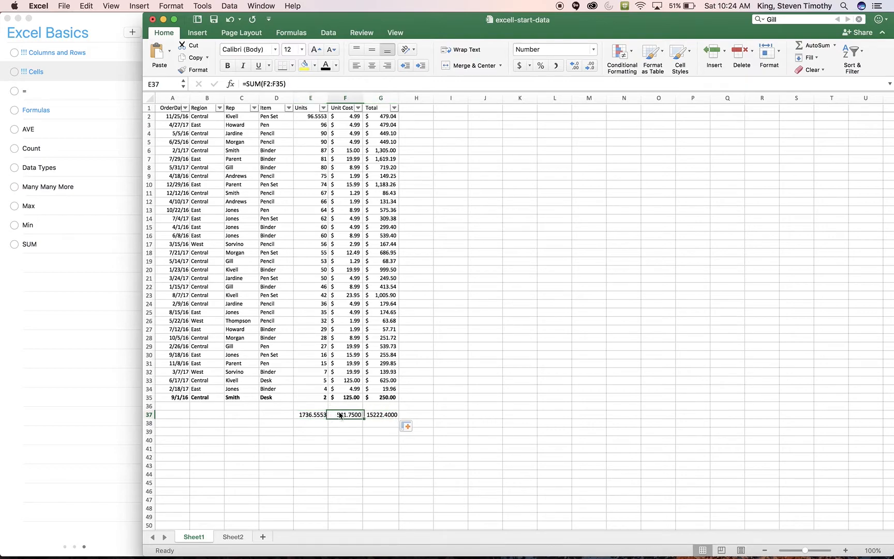
{"action": "left_click", "coordinate": [313, 415]}
{"action": "left_click", "coordinate": [344, 414]}
{"action": "double_click", "coordinate": [345, 414]}
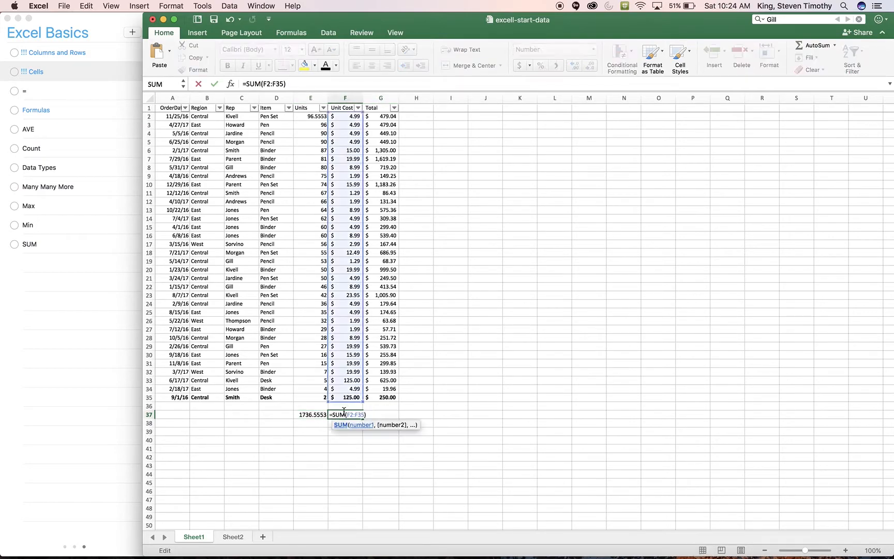
{"action": "left_click", "coordinate": [375, 414]}
{"action": "double_click", "coordinate": [376, 415]}
{"action": "type", "text": "`"}
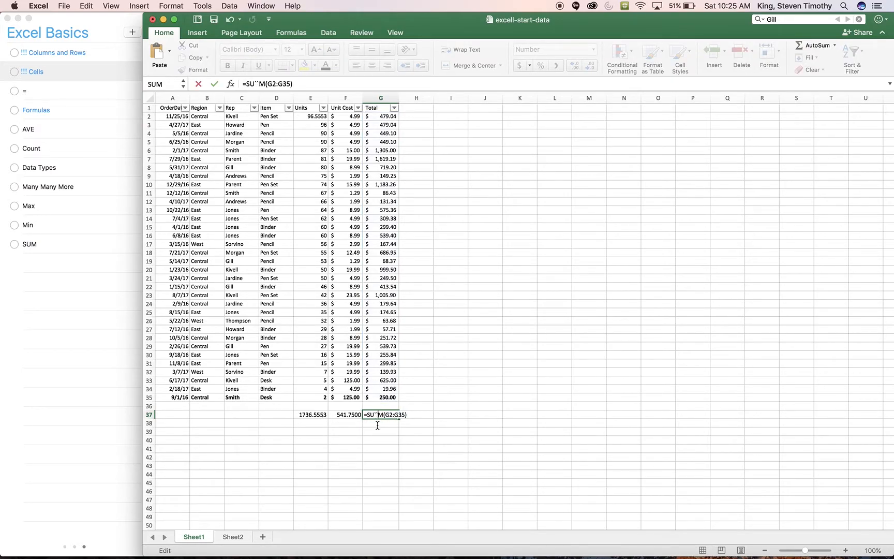
{"action": "key", "text": "BackSpace"}
{"action": "key", "text": "Return"}
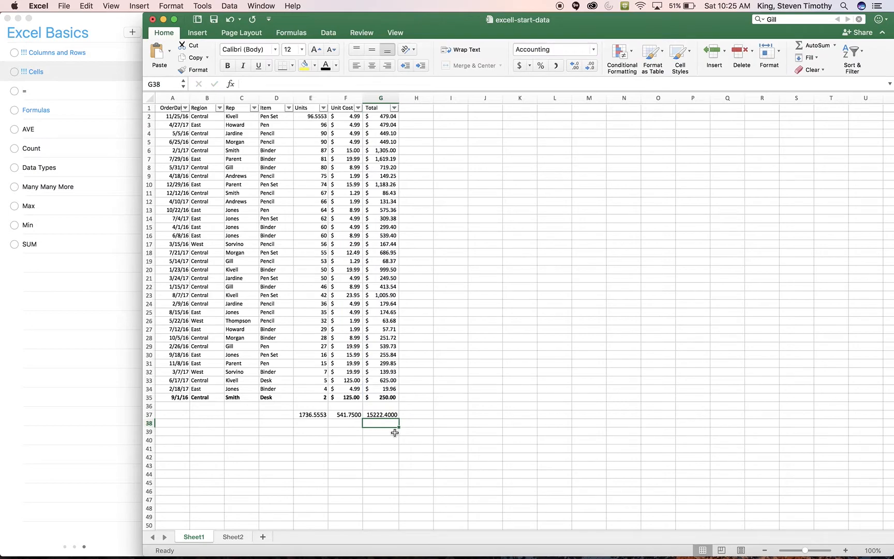
Enter the formula =SUM(G35,G23,G10) in cell G40 to add three separate Total values
{"action": "left_click", "coordinate": [383, 441]}
{"action": "type", "text": "="}
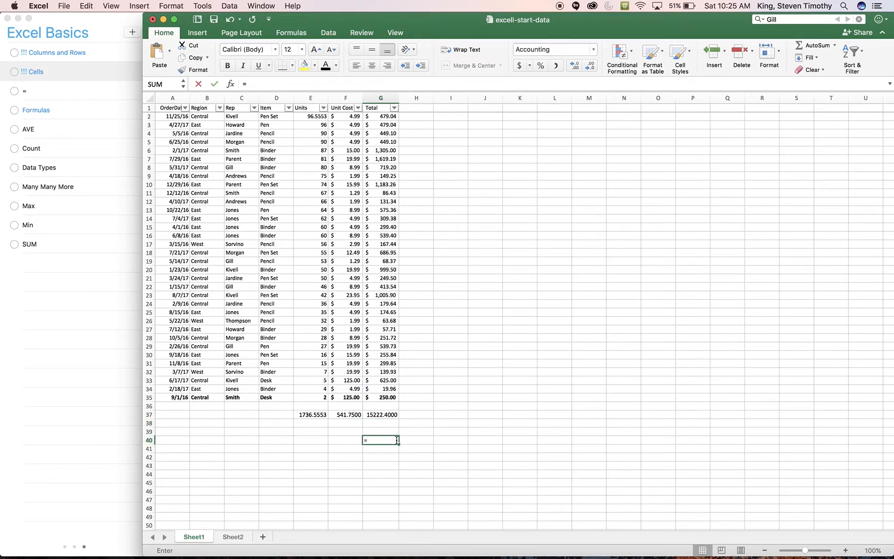
{"action": "type", "text": "SUM("}
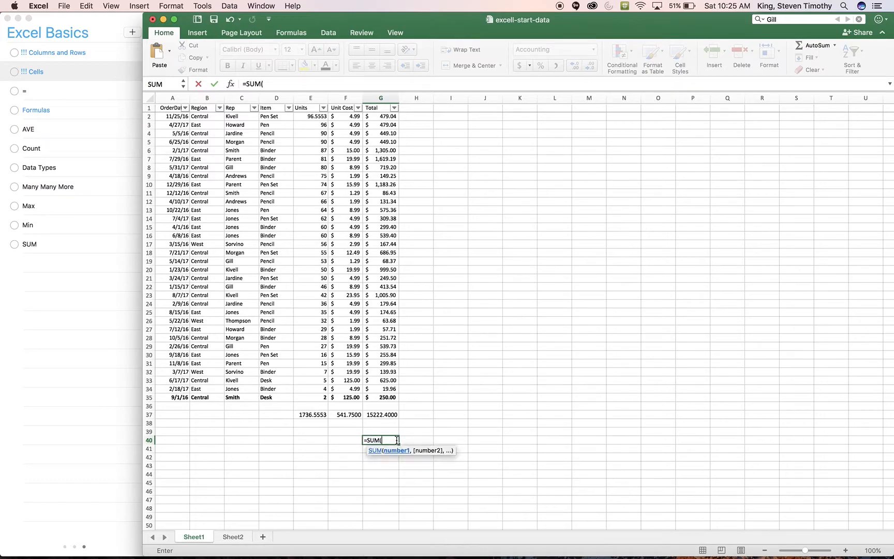
{"action": "left_click", "coordinate": [387, 397]}
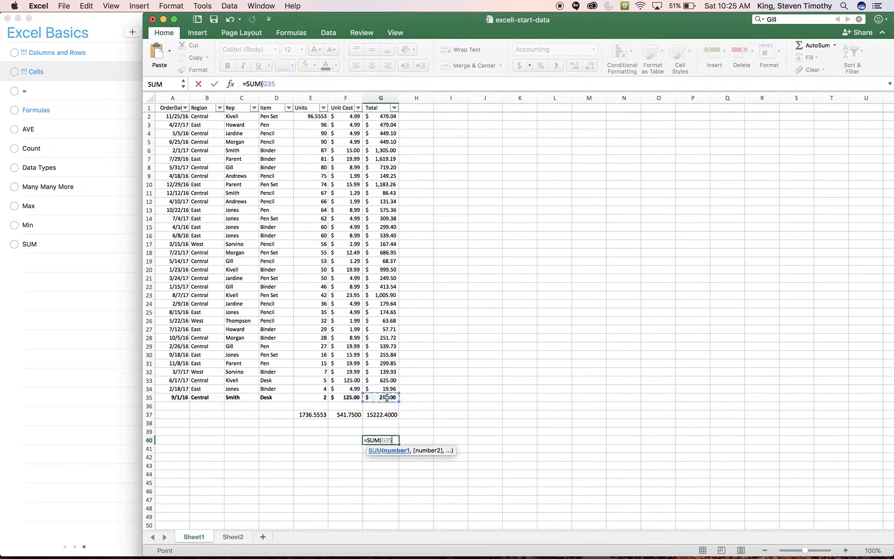
{"action": "type", "text": ","}
{"action": "left_click", "coordinate": [386, 296]}
{"action": "type", "text": ","}
{"action": "left_click", "coordinate": [384, 184]}
{"action": "type", "text": ")"}
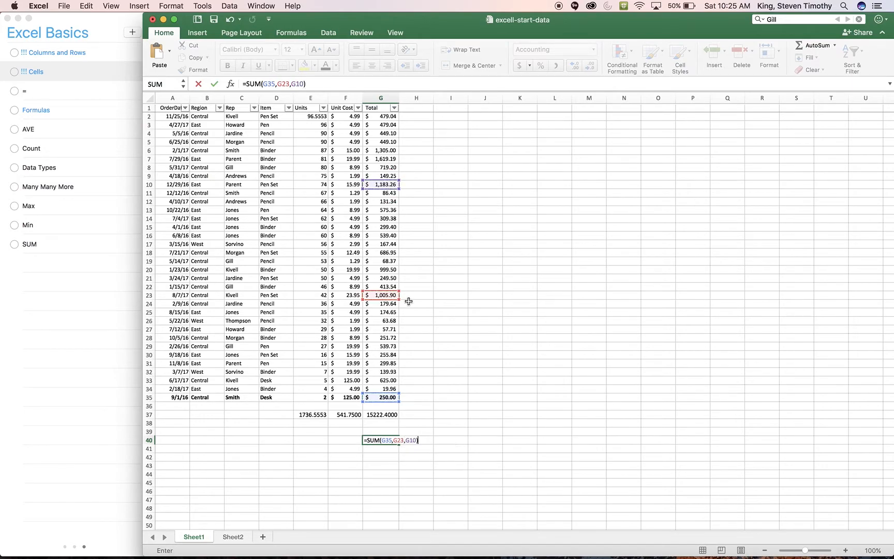
{"action": "key", "text": "Return"}
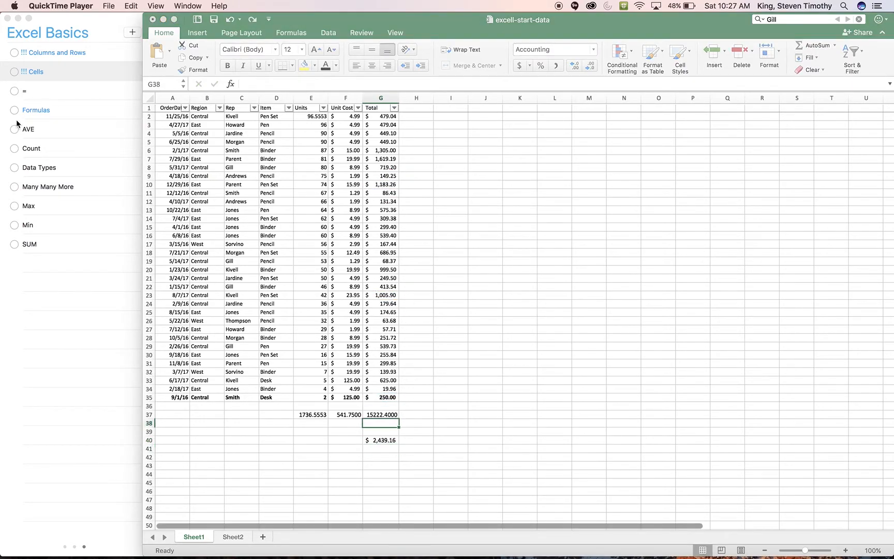
Average the Total column in cell G39 with the formula =AVERAGE(G2:G35)
{"action": "left_click", "coordinate": [377, 433]}
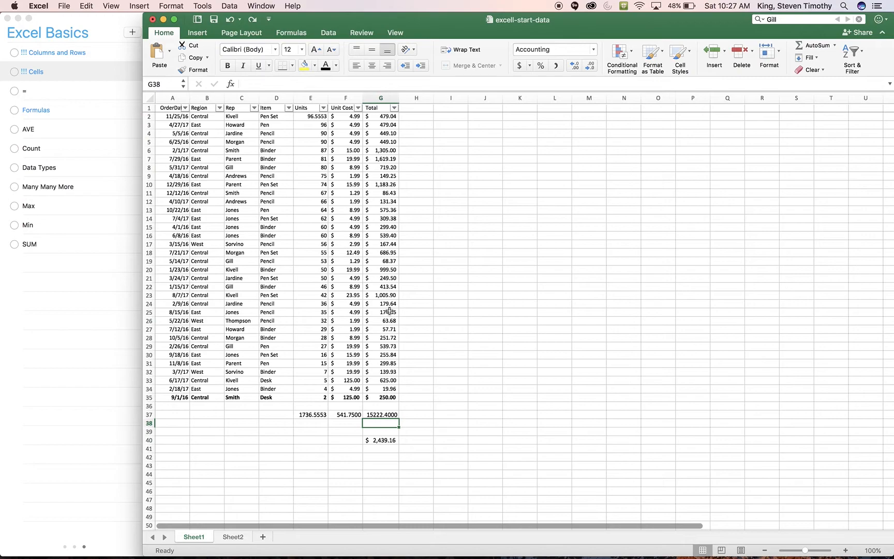
{"action": "left_click", "coordinate": [384, 414]}
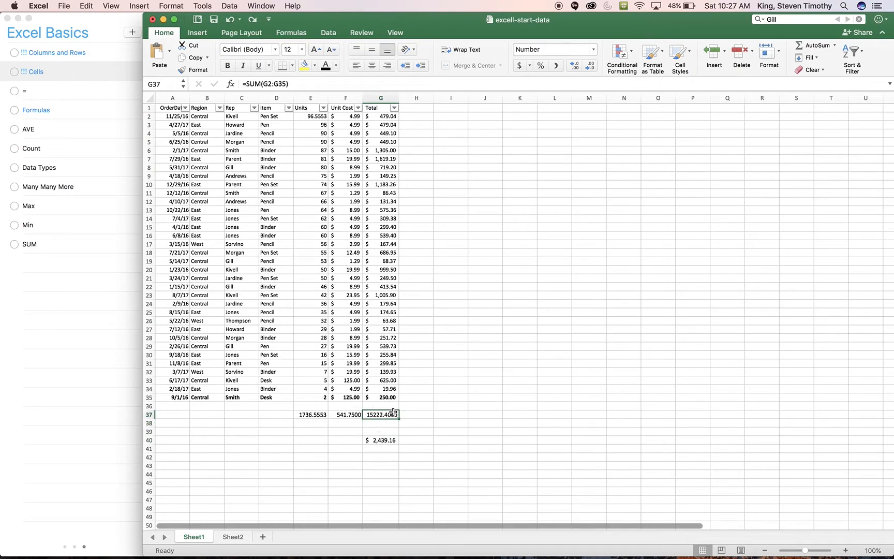
{"action": "left_click", "coordinate": [368, 430]}
{"action": "type", "text": "=AV"}
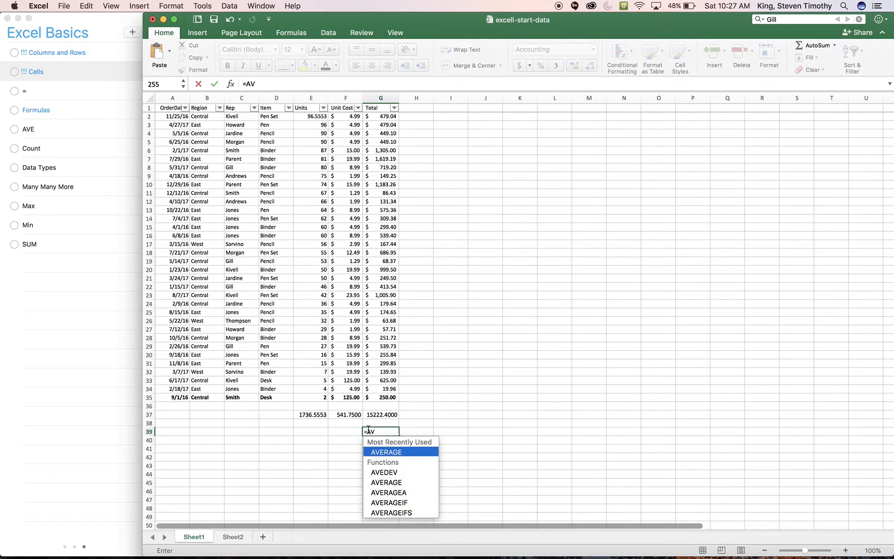
{"action": "key", "text": "Return"}
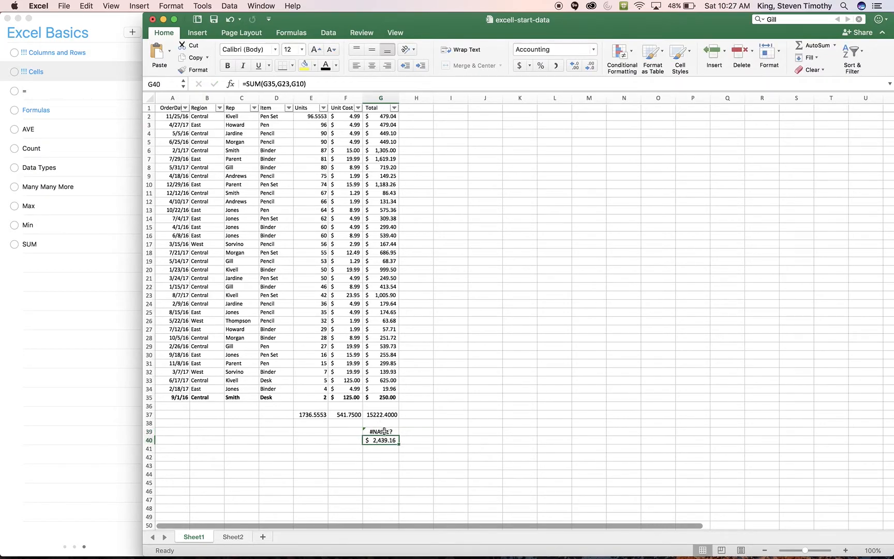
{"action": "double_click", "coordinate": [384, 430]}
{"action": "type", "text": "ERAGE("}
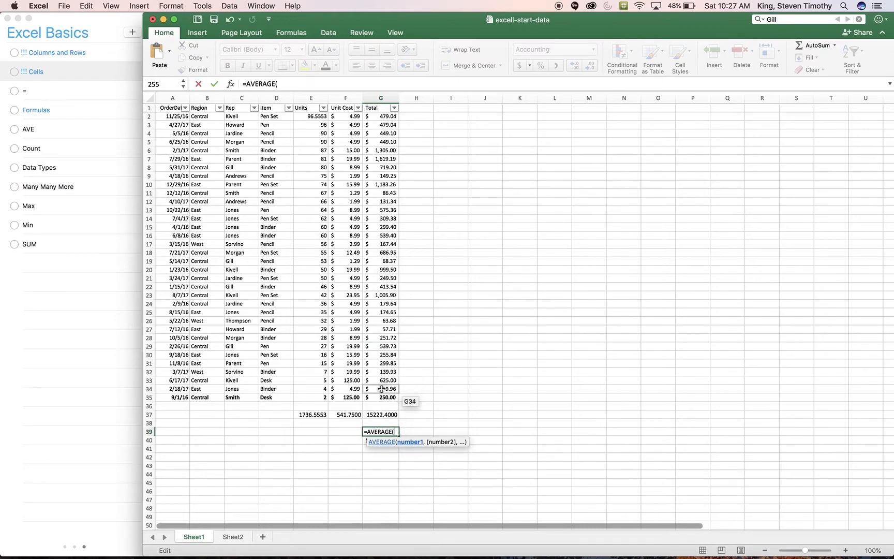
{"action": "left_click_drag", "start_coordinate": [381, 398], "coordinate": [381, 119]}
{"action": "type", "text": ")"}
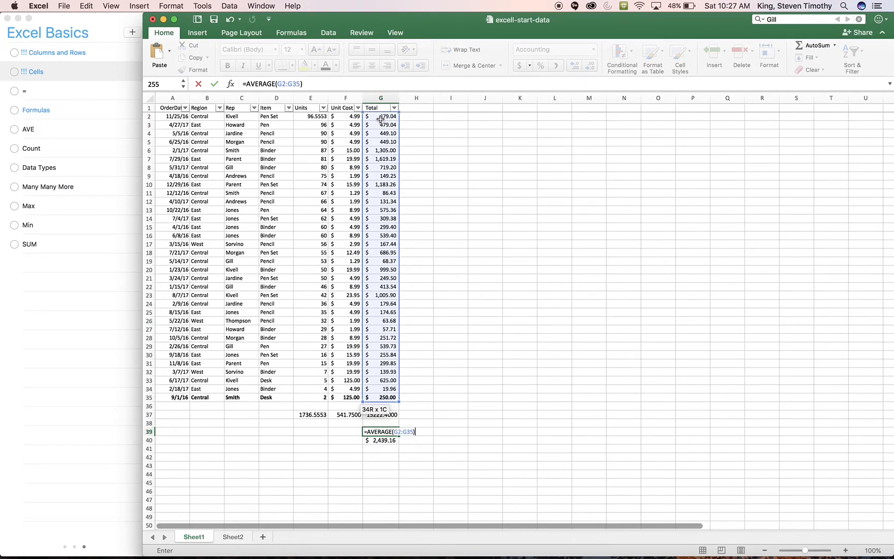
{"action": "key", "text": "Return"}
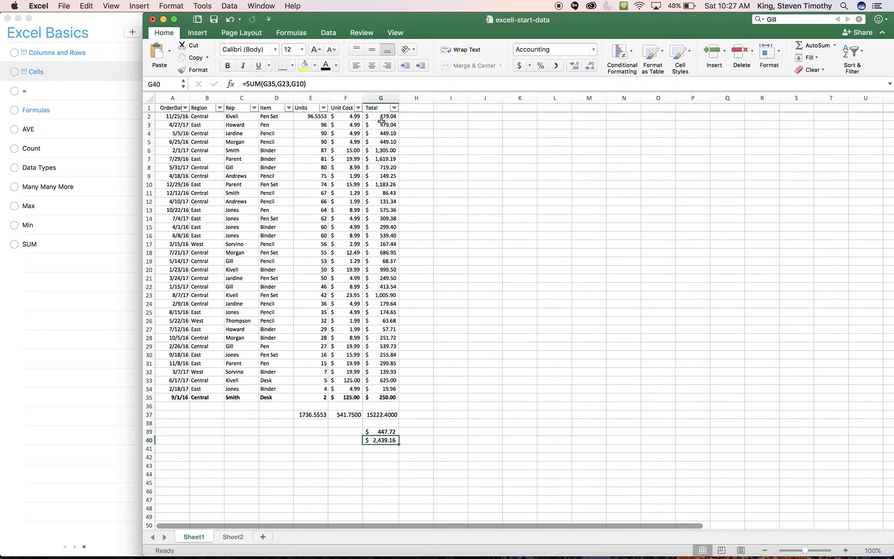
Copy the AVERAGE formula from cell G39 to F39 and E39, and check the range used in E39
{"action": "left_click", "coordinate": [376, 432]}
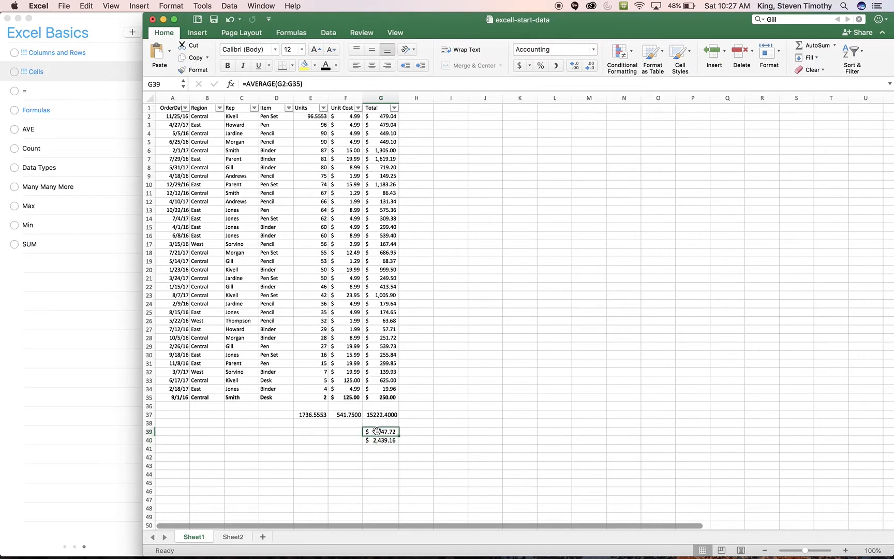
{"action": "key", "text": "super+c"}
{"action": "left_click", "coordinate": [351, 431]}
{"action": "key", "text": "super+v"}
{"action": "left_click", "coordinate": [312, 431]}
{"action": "key", "text": "super+v"}
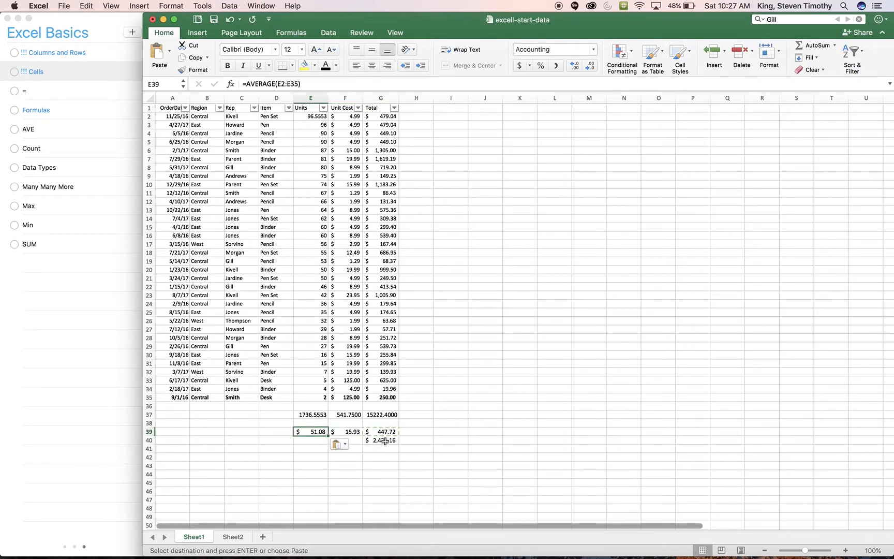
{"action": "double_click", "coordinate": [313, 431]}
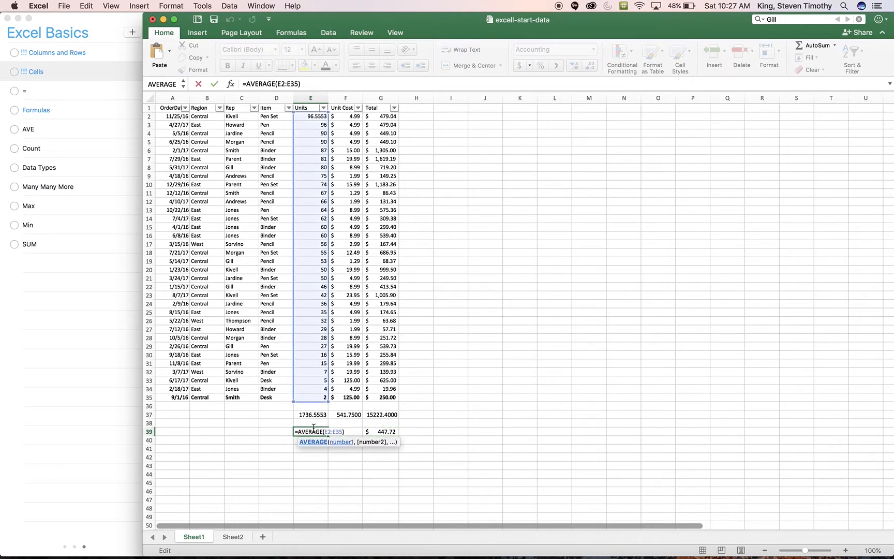
{"action": "left_click", "coordinate": [472, 406]}
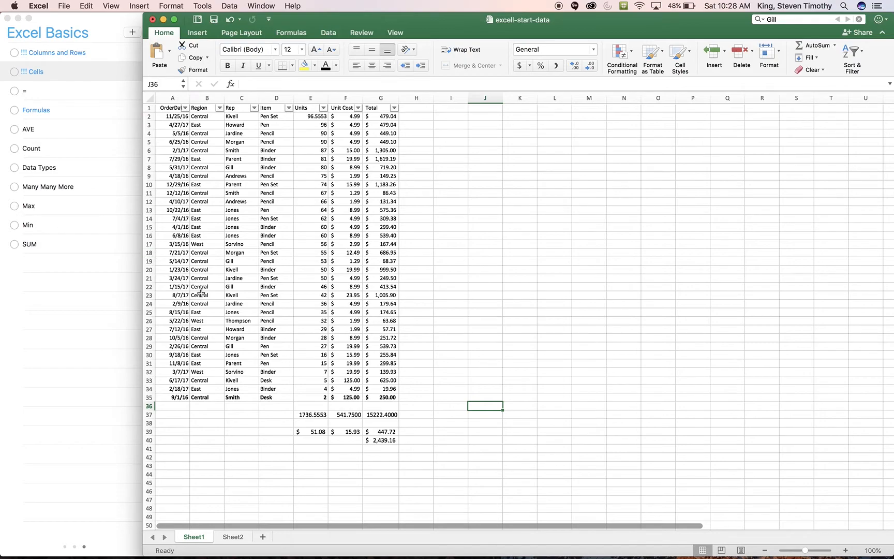
Browse the function suggestions for the letters A, B and D in a trial formula in cell G42, and cancel it
{"action": "left_click", "coordinate": [368, 424]}
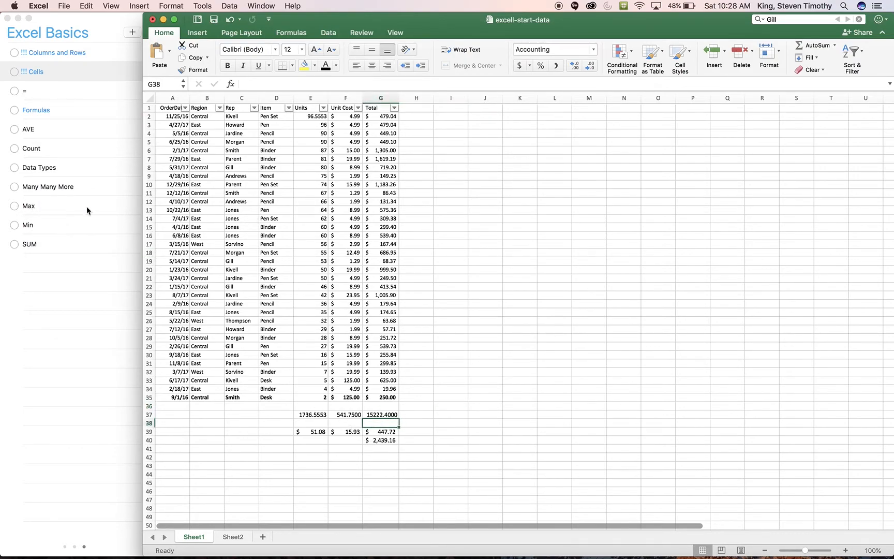
{"action": "left_click", "coordinate": [377, 457]}
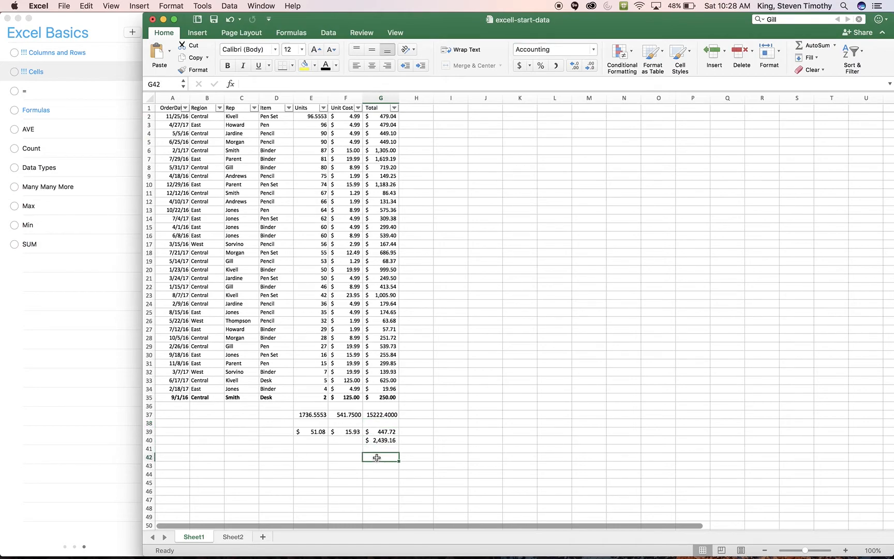
{"action": "type", "text": "="}
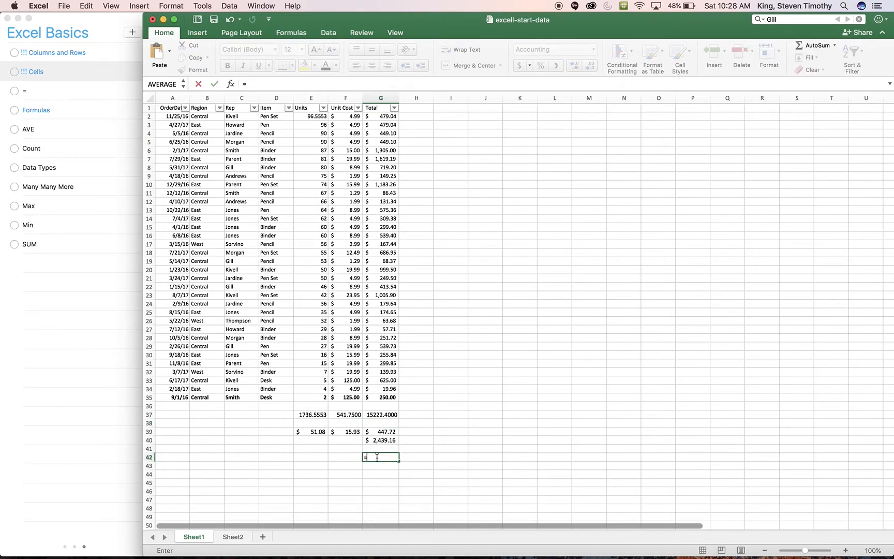
{"action": "type", "text": "A"}
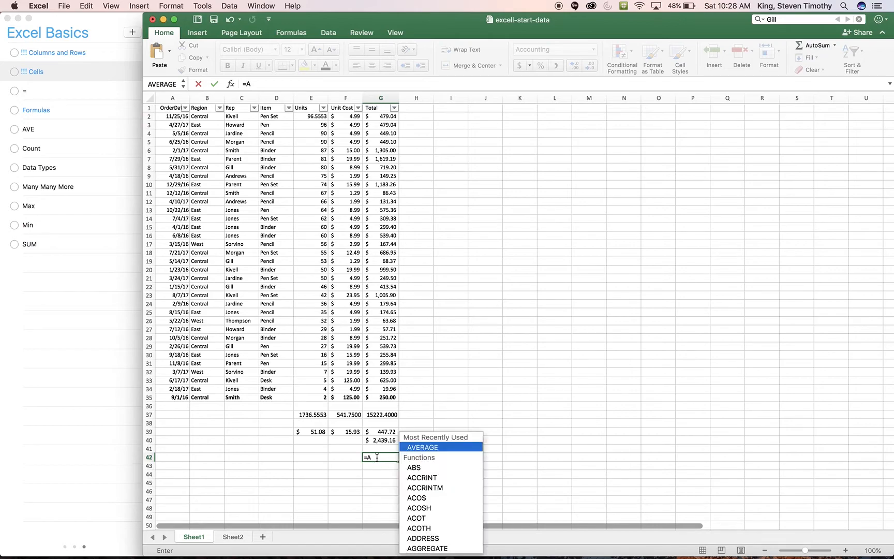
{"action": "type", "text": "\\"}
{"action": "key", "text": "BackSpace"}
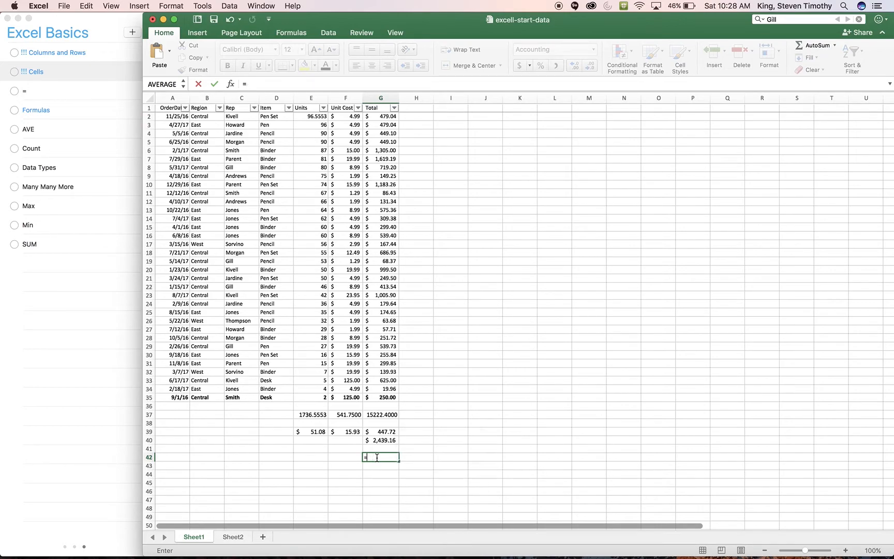
{"action": "type", "text": "B"}
{"action": "key", "text": "BackSpace"}
{"action": "type", "text": "D"}
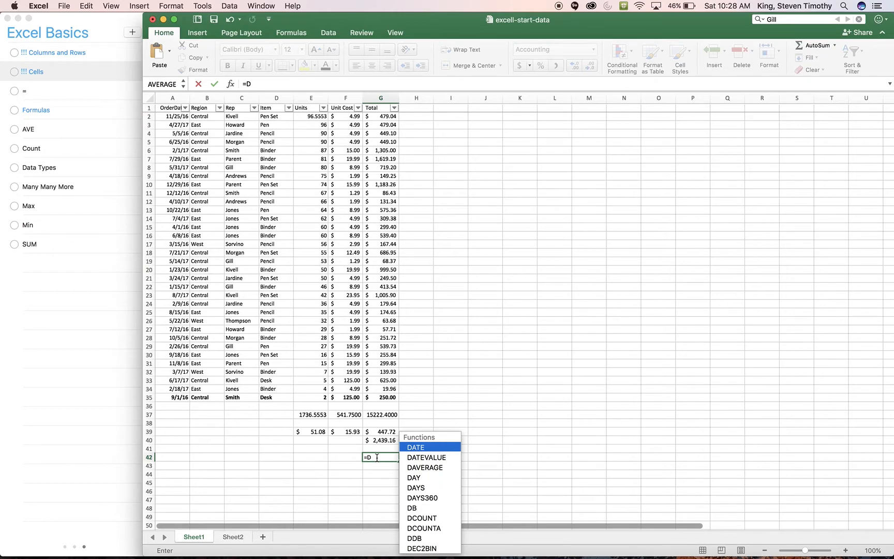
{"action": "key", "text": "BackSpace"}
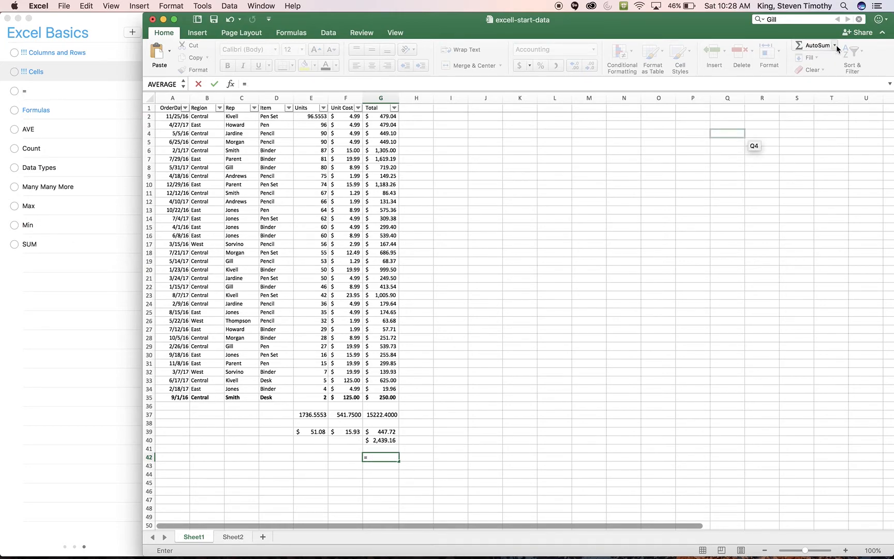
{"action": "left_click", "coordinate": [374, 458]}
{"action": "key", "text": "Escape"}
Open the Formula Builder for cell G43 and browse through the full list of available functions
{"action": "left_click", "coordinate": [569, 440]}
{"action": "left_click", "coordinate": [373, 466]}
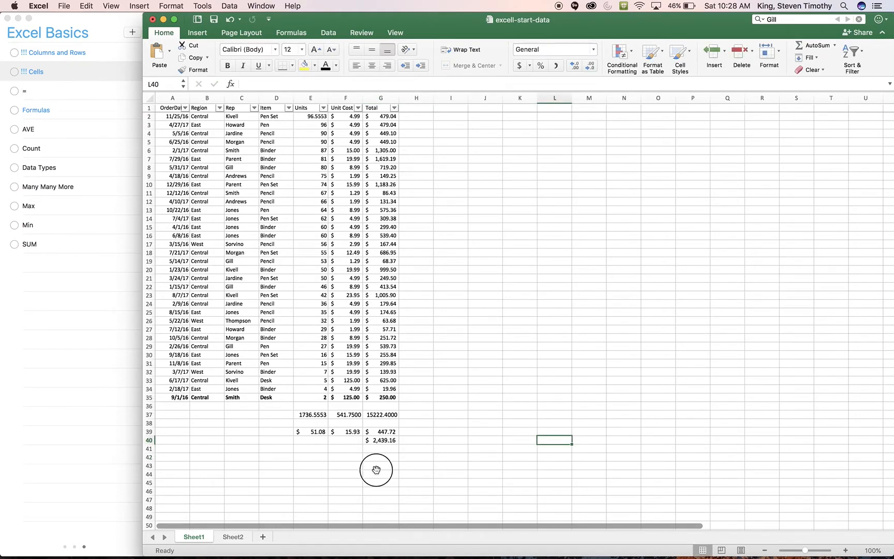
{"action": "left_click", "coordinate": [835, 45]}
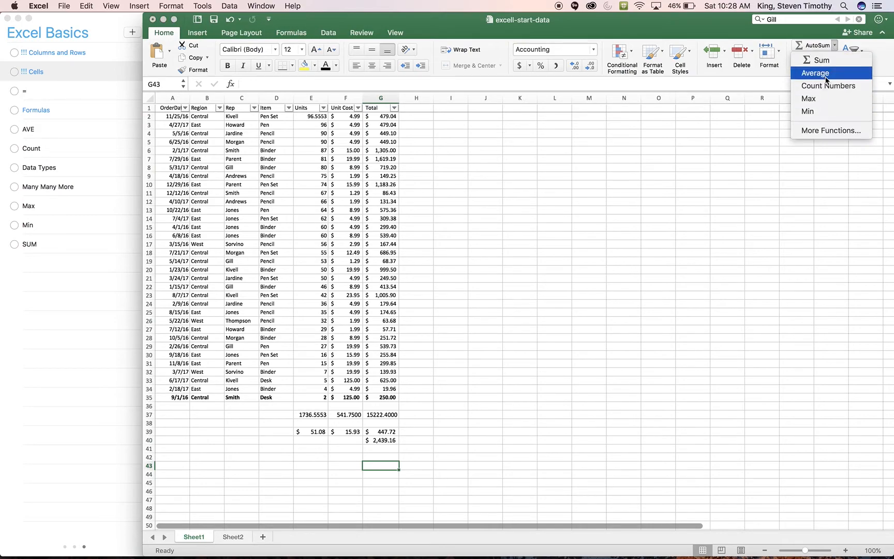
{"action": "left_click", "coordinate": [834, 131]}
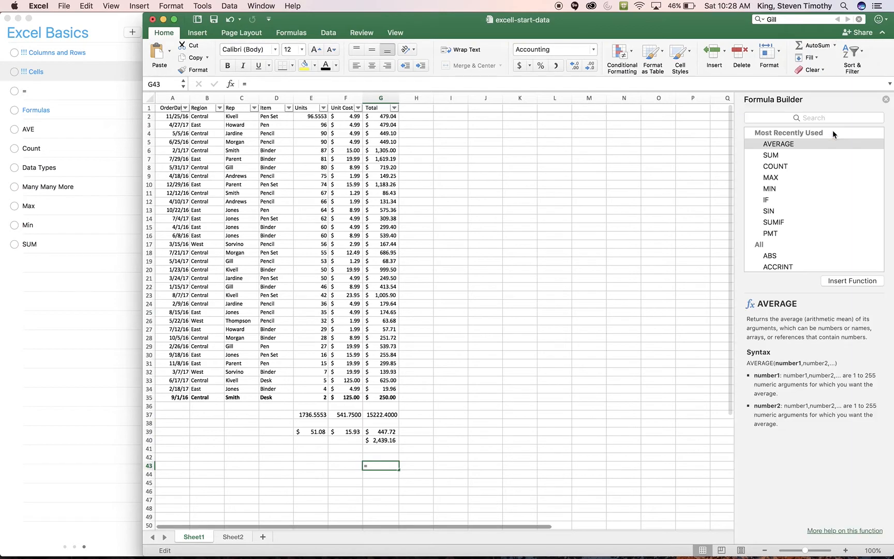
{"action": "scroll", "coordinate": [815, 191], "scroll_direction": "down", "scroll_amount": 20}
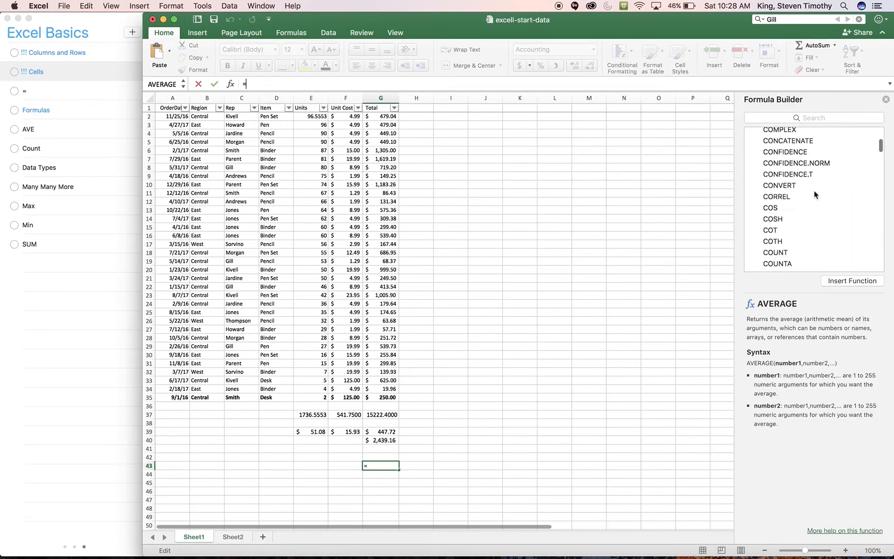
{"action": "scroll", "coordinate": [814, 190], "scroll_direction": "down", "scroll_amount": 5}
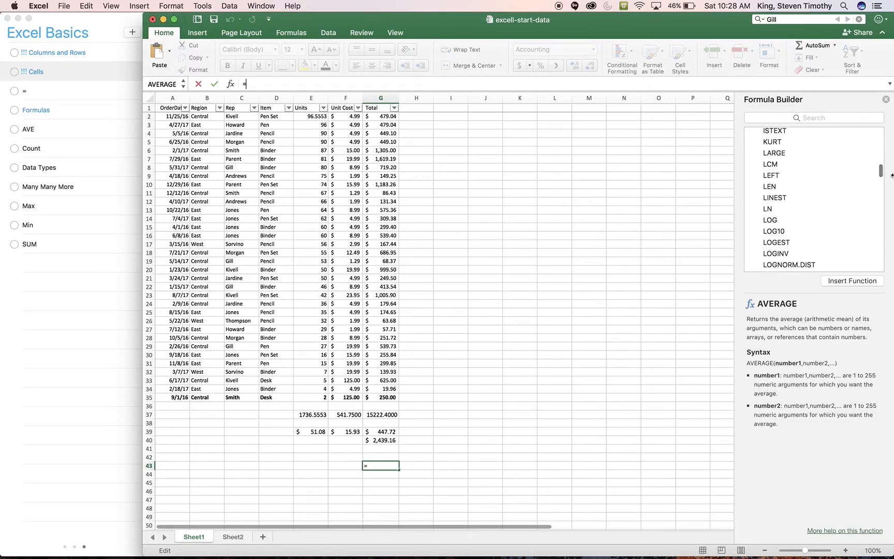
{"action": "left_click_drag", "start_coordinate": [881, 171], "coordinate": [881, 269]}
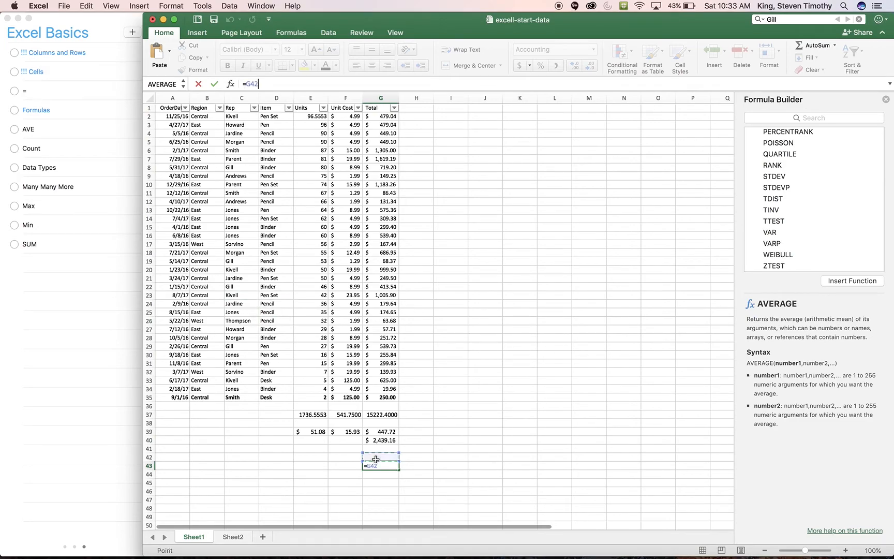
{"action": "left_click", "coordinate": [375, 457]}
{"action": "double_click", "coordinate": [373, 465]}
{"action": "key", "text": "BackSpace"}
{"action": "key", "text": "BackSpace"}
{"action": "type", "text": "="}
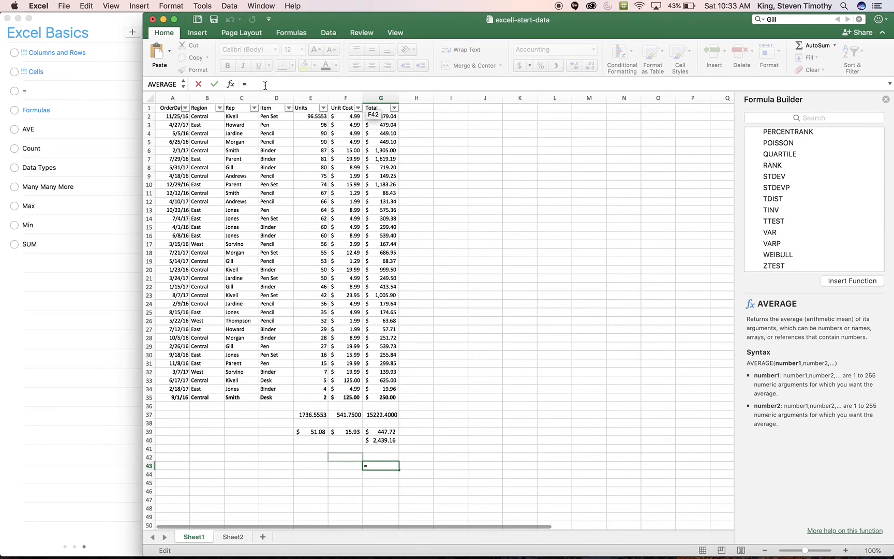
Enter the formula =(G37 * .25)/2 in cell G43, referencing the Total column's sum, and check it in the cell
{"action": "left_click", "coordinate": [382, 414]}
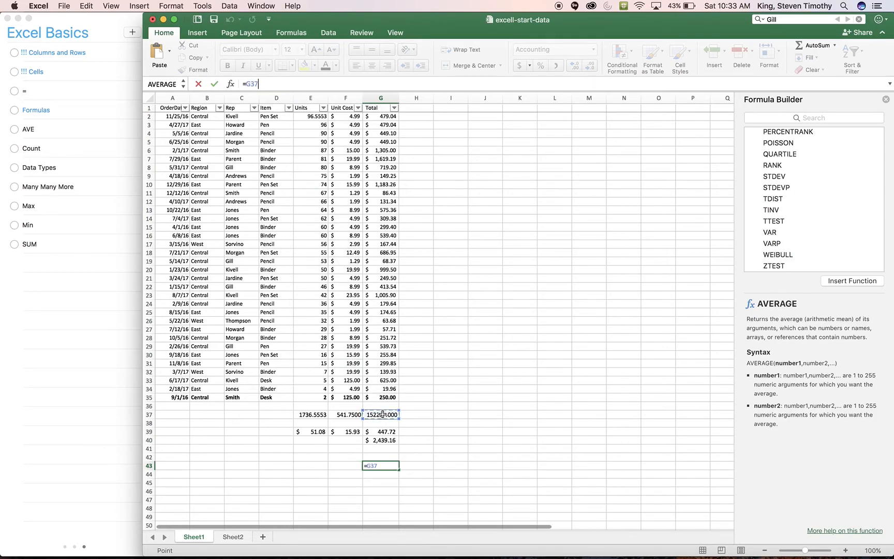
{"action": "left_click", "coordinate": [264, 84]}
{"action": "type", "text": "* .25)"}
{"action": "left_click", "coordinate": [247, 84]}
{"action": "type", "text": "("}
{"action": "type", "text": "/"}
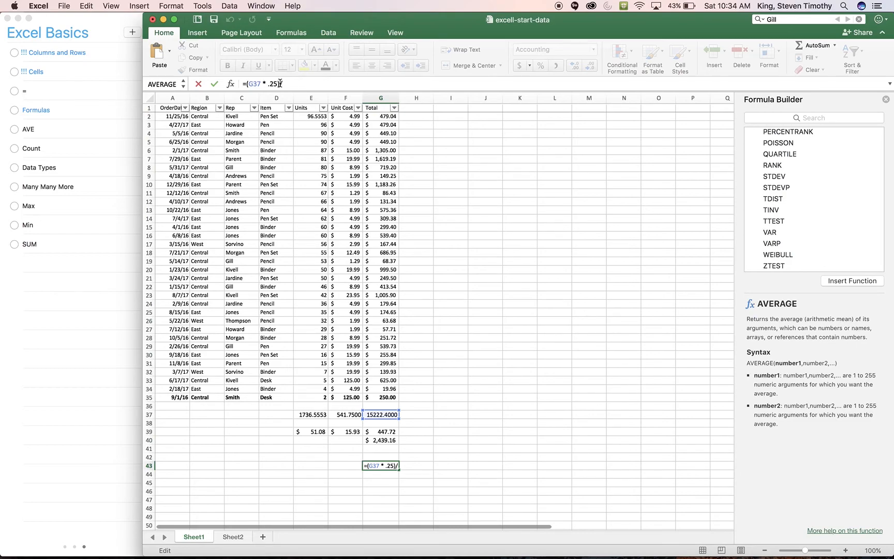
{"action": "type", "text": "2"}
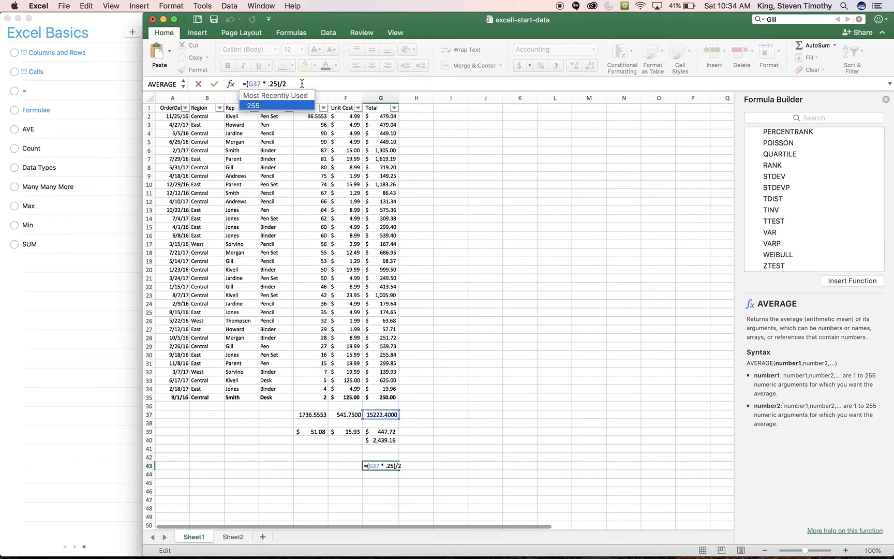
{"action": "key", "text": "Return"}
{"action": "left_click", "coordinate": [385, 466]}
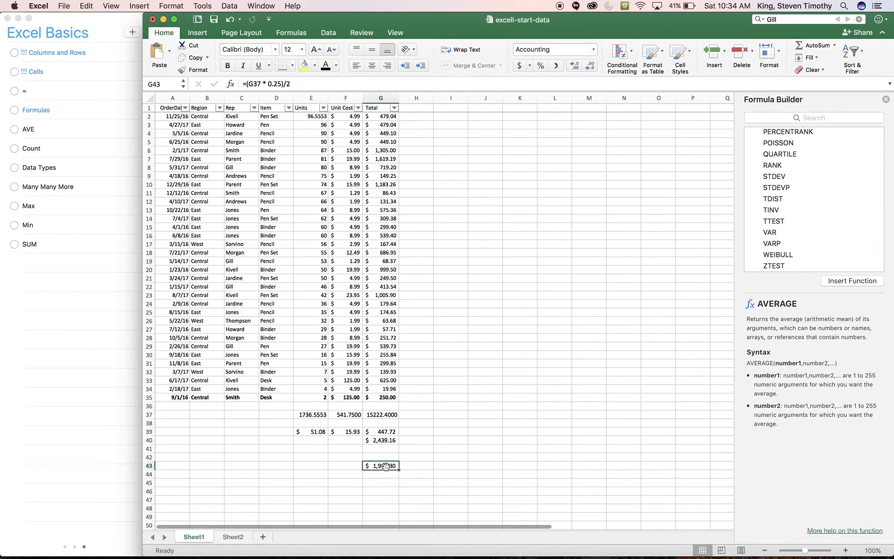
Switch to Reminders and mark AVE, Count, Data Types, Many Many More, Max, Min and SUM as completed in the Excel Basics list
{"action": "left_click", "coordinate": [14, 130]}
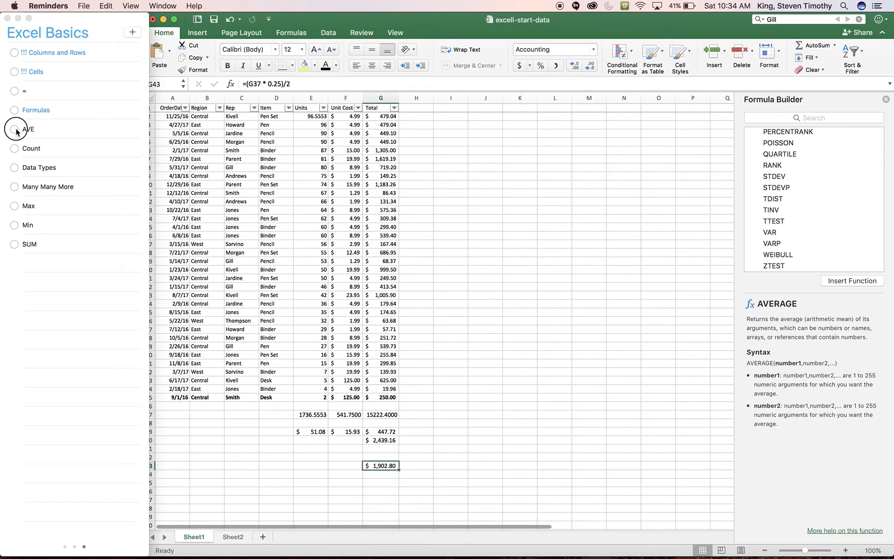
{"action": "left_click", "coordinate": [15, 130]}
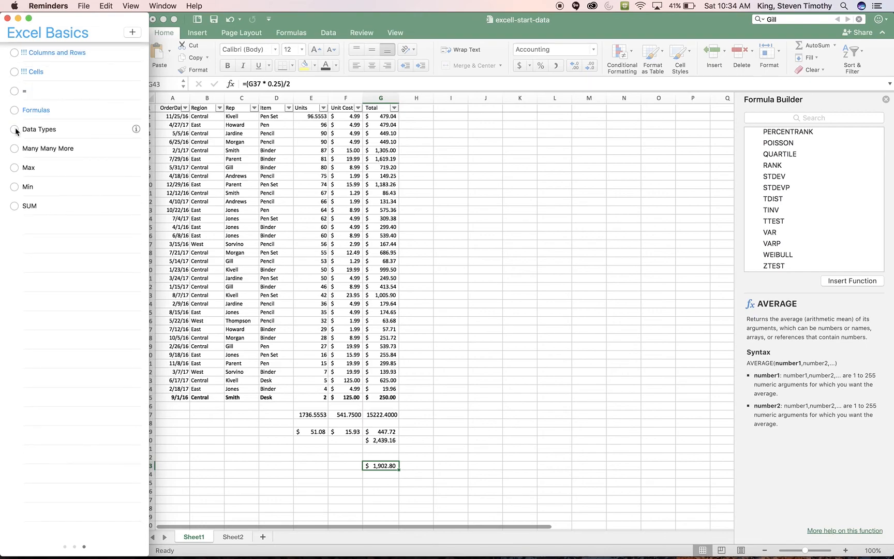
{"action": "left_click", "coordinate": [15, 130]}
{"action": "left_click", "coordinate": [15, 130]}
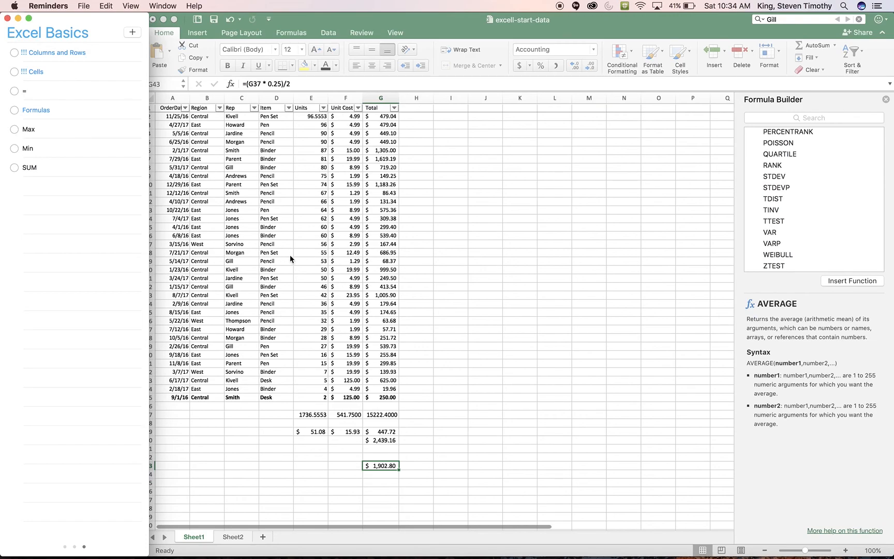
{"action": "left_click", "coordinate": [14, 129]}
{"action": "left_click", "coordinate": [14, 129]}
{"action": "left_click", "coordinate": [14, 130]}
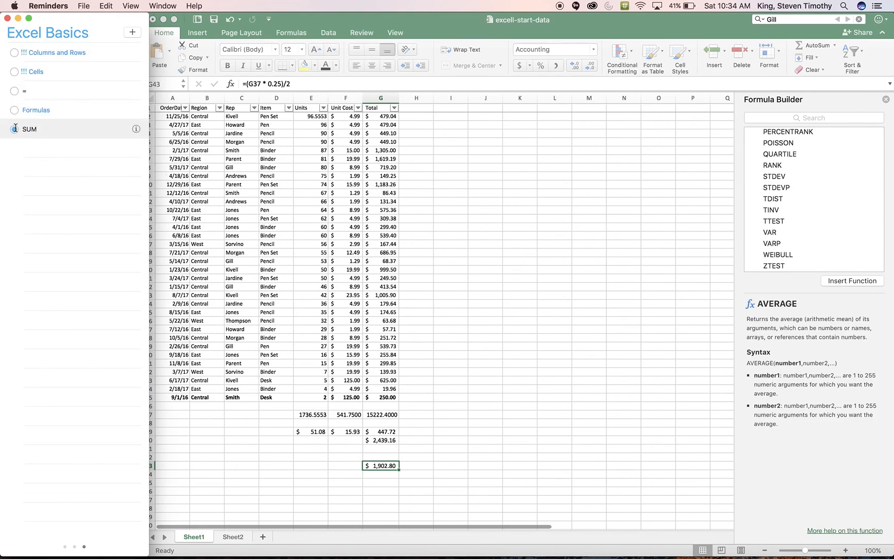